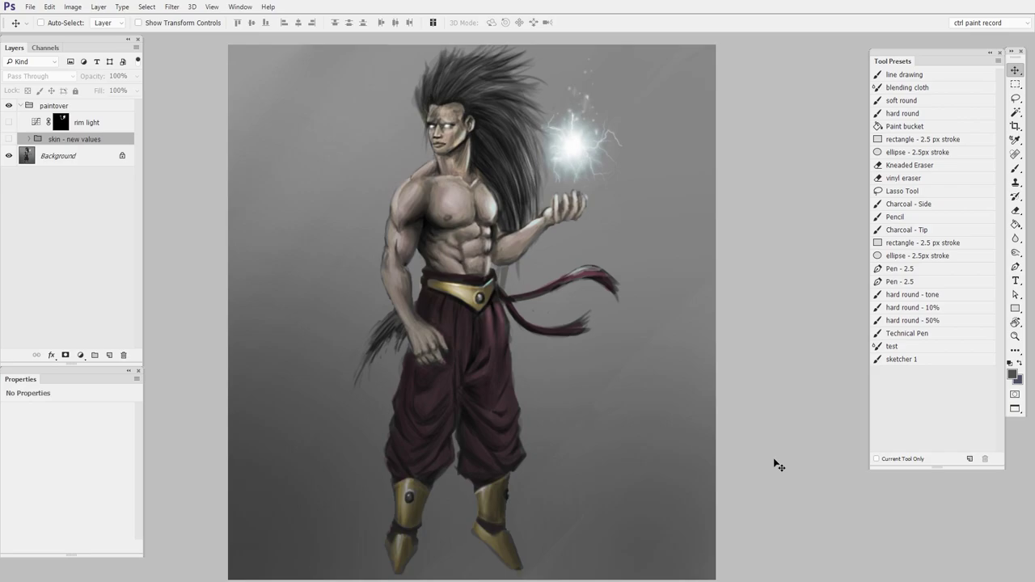
- Zoom in on the warrior's torso and adjust the view of the figure
ctrl+click(448, 243)
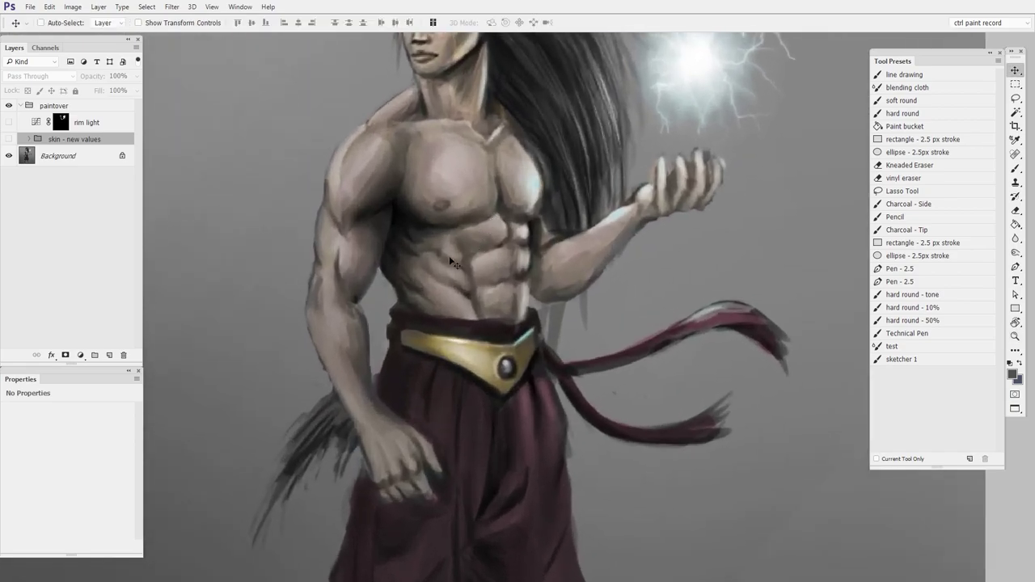
scroll(453, 263, up, 3)
scroll(446, 269, up, 3)
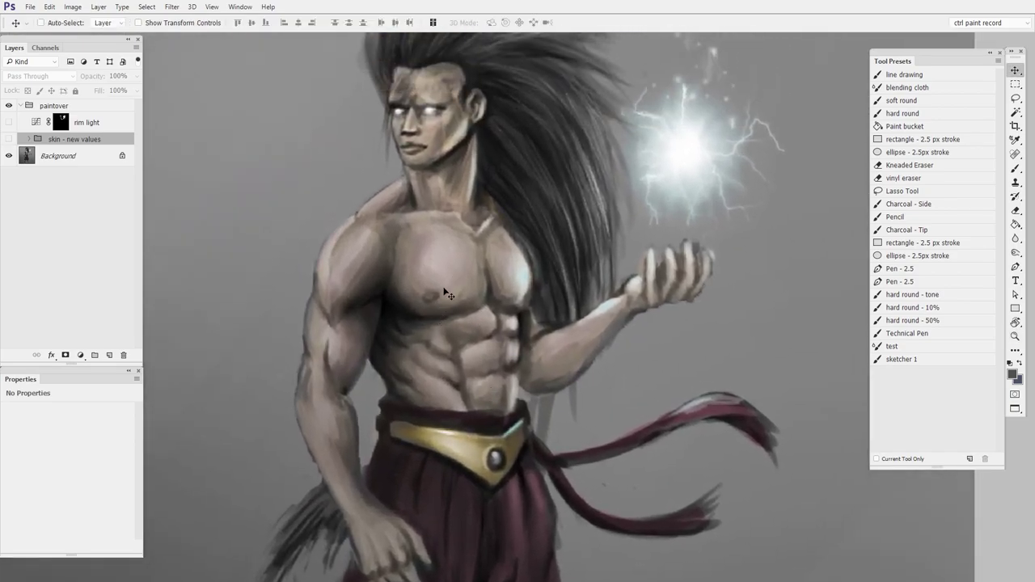
key(ctrl+space)
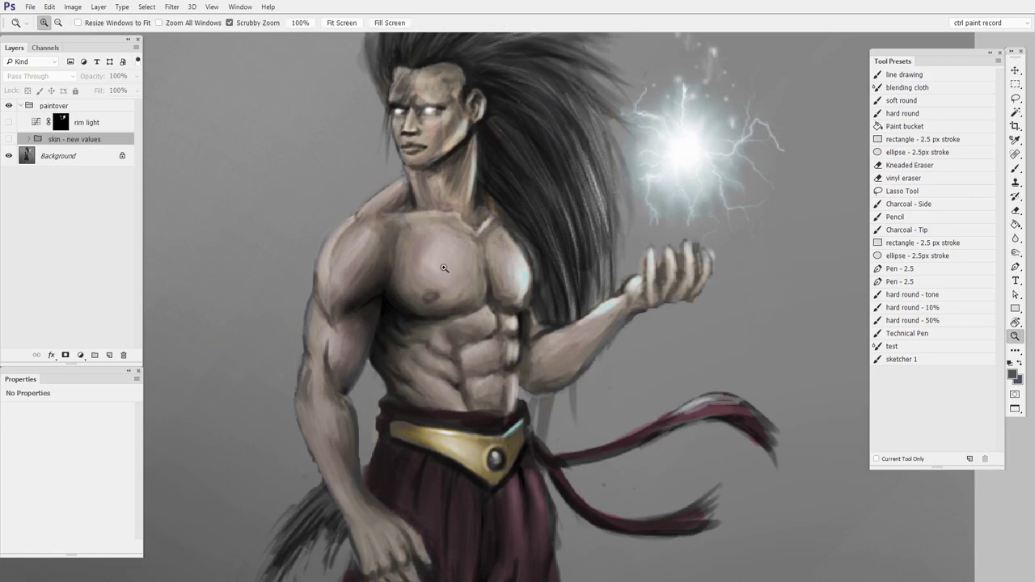
scroll(440, 268, down, 1)
scroll(451, 249, up, 2)
scroll(381, 307, up, 1)
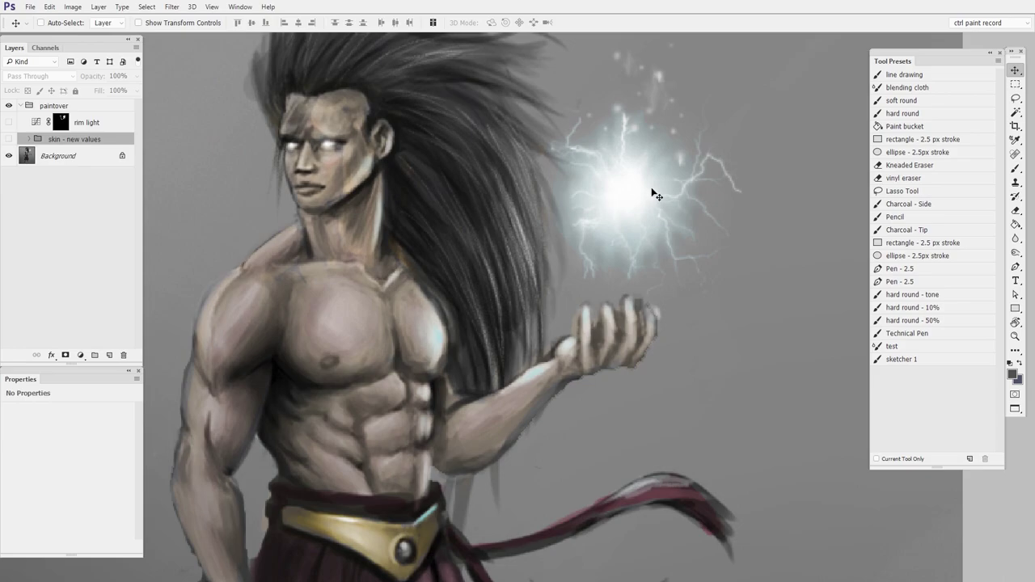
scroll(655, 195, down, 3)
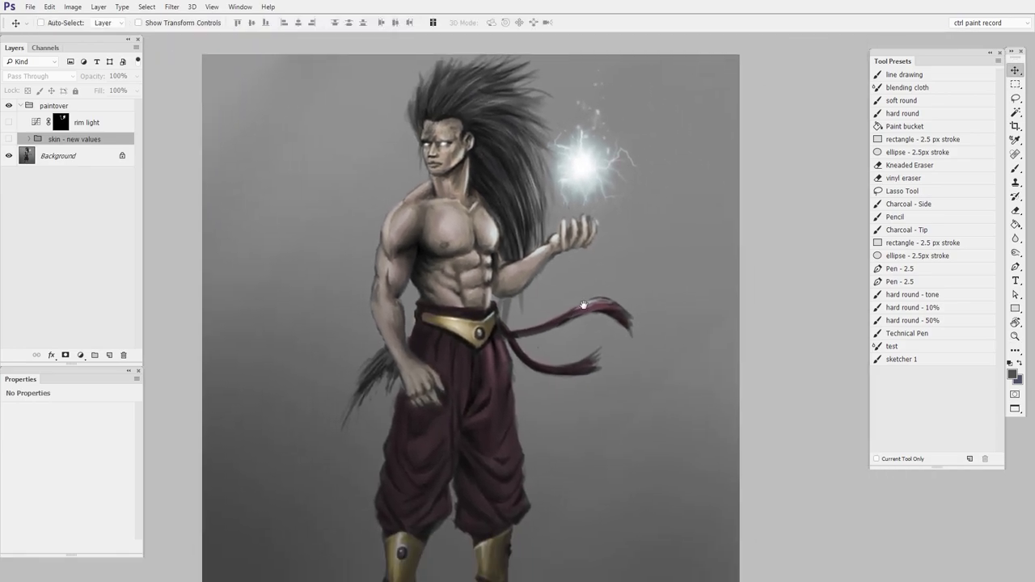
drag(583, 305, 595, 302)
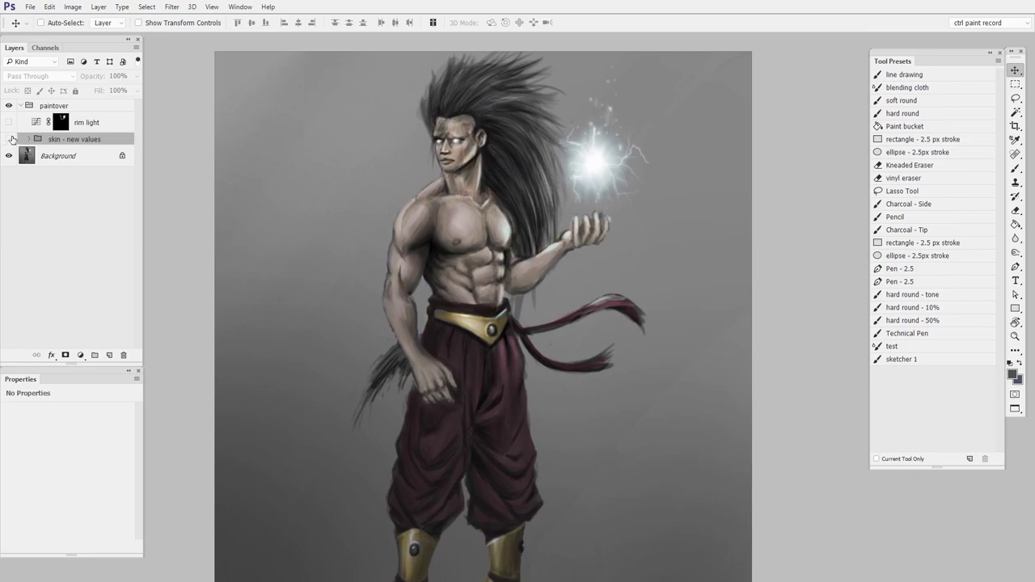
- Show 'skin - new values' and 'rim light', compare the paintover off and on, and add Layer 4
click(9, 140)
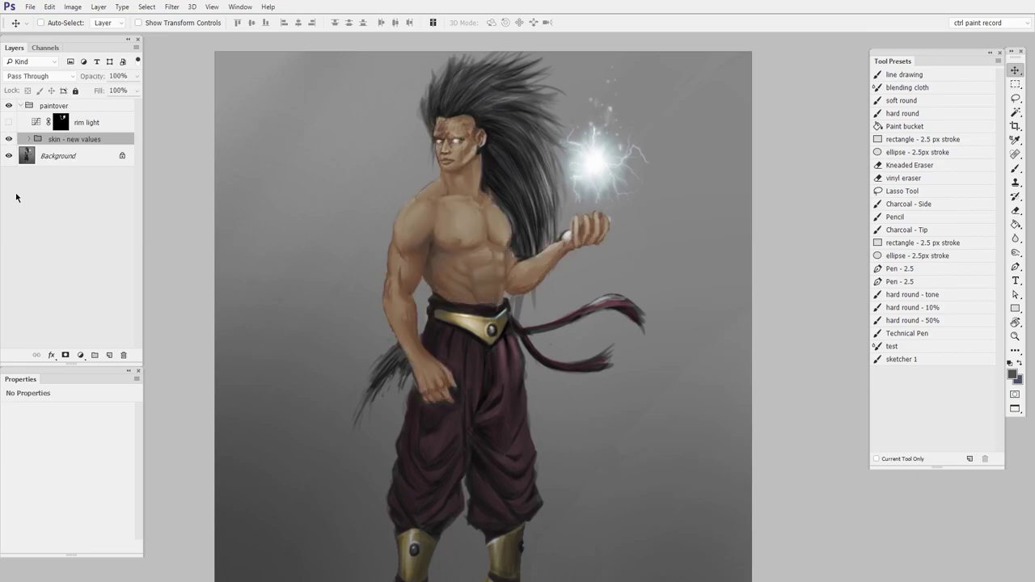
click(9, 122)
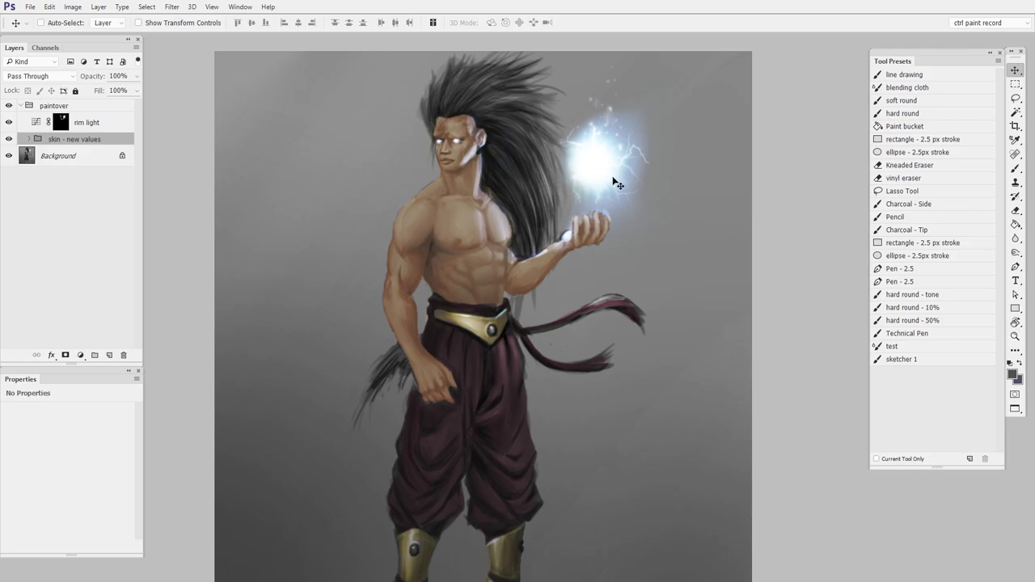
click(9, 106)
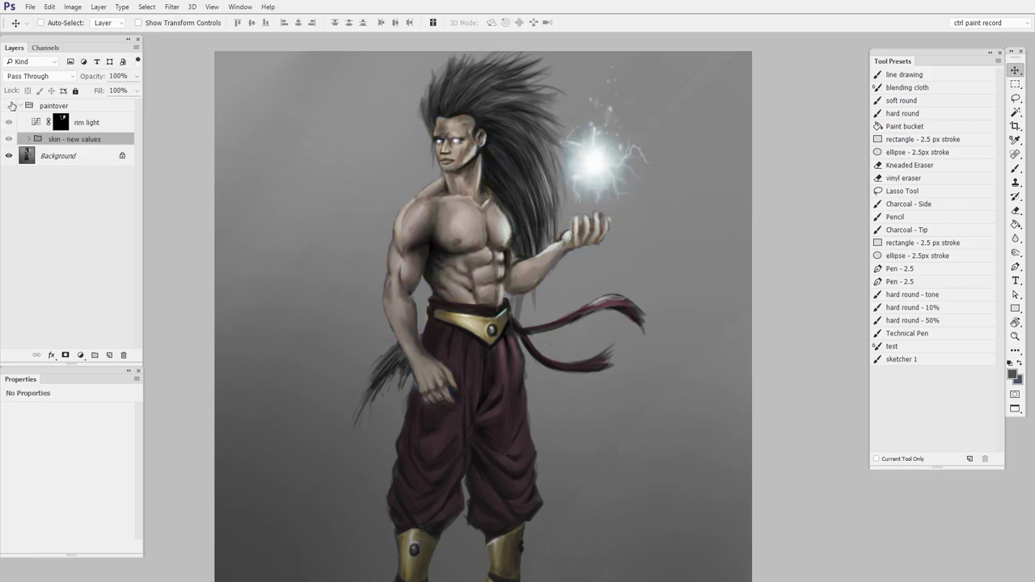
click(9, 106)
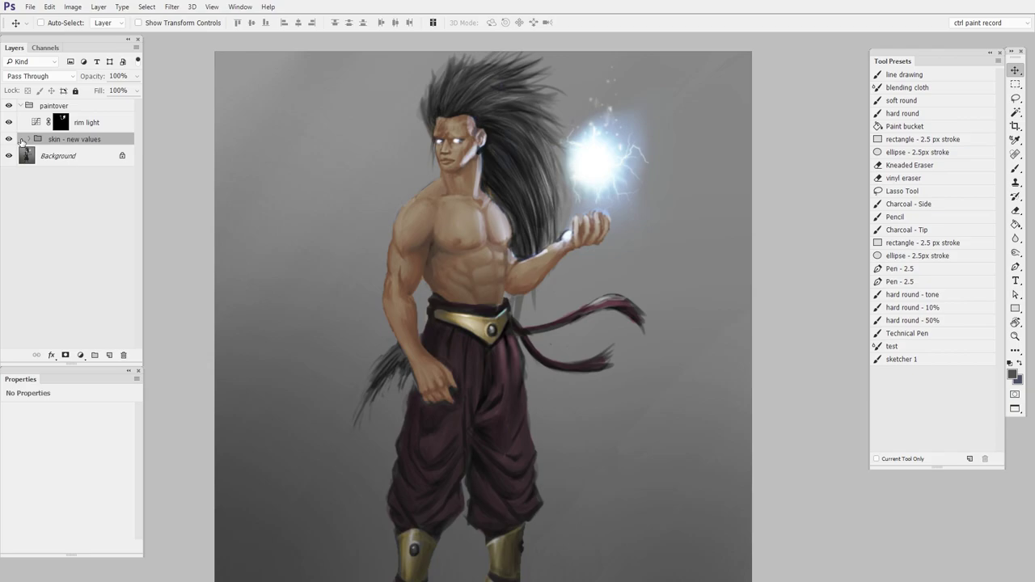
ctrl+click(489, 240)
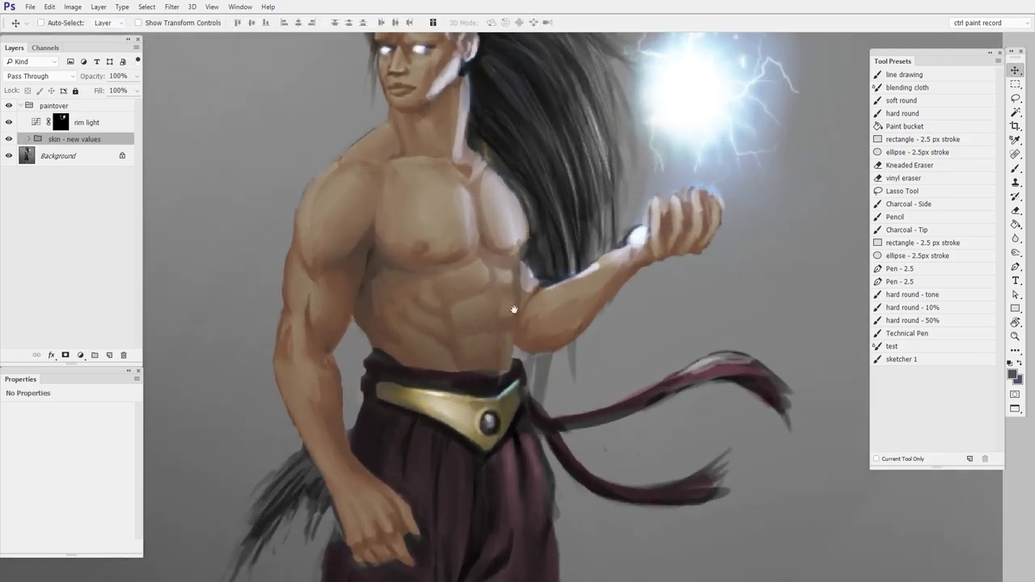
key(ctrl+shift+alt+n)
- Sample the paintover's tan skin and darker brown shadow tones in the Color Picker
click(1012, 372)
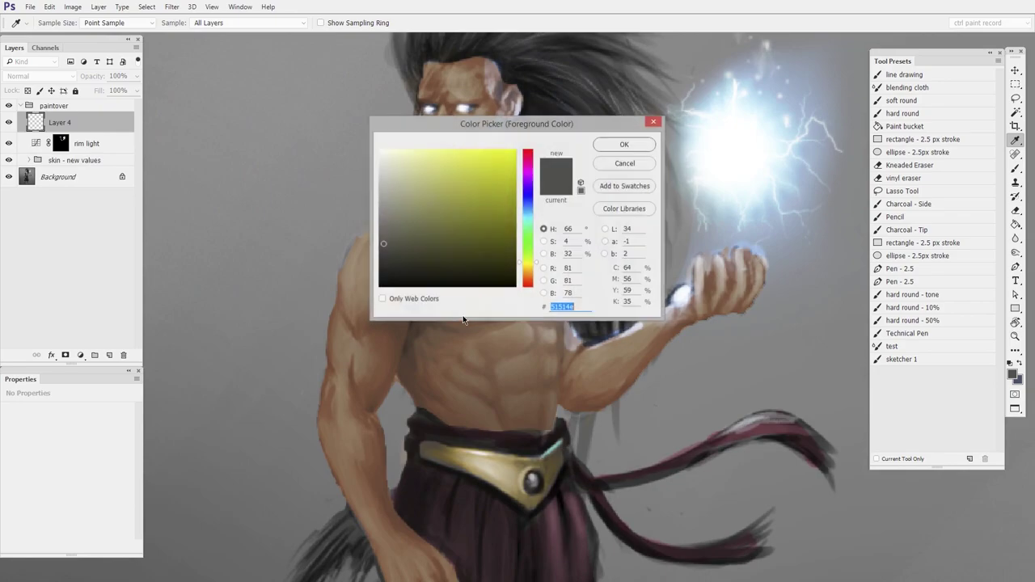
drag(516, 127, 704, 107)
click(486, 268)
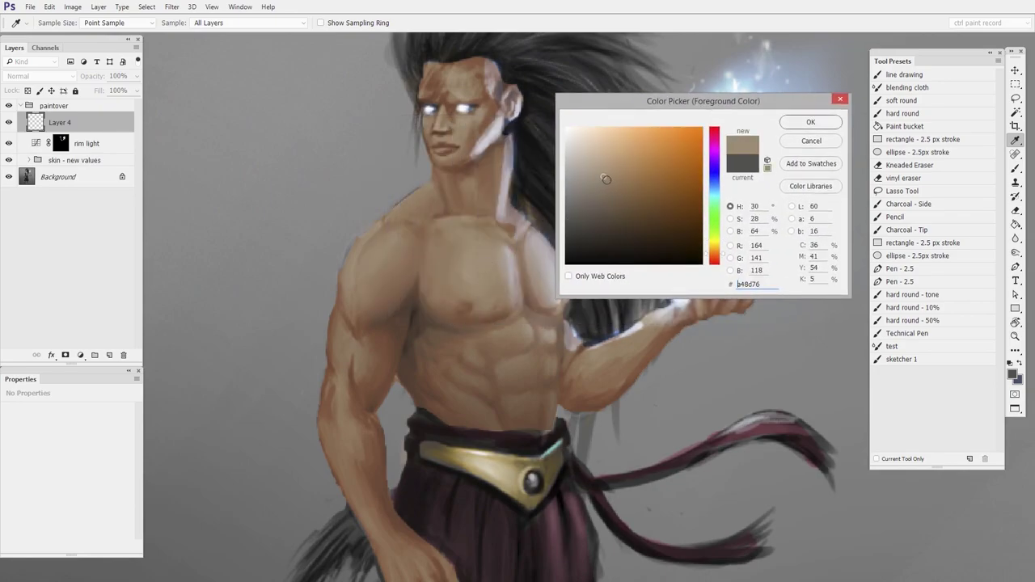
click(619, 213)
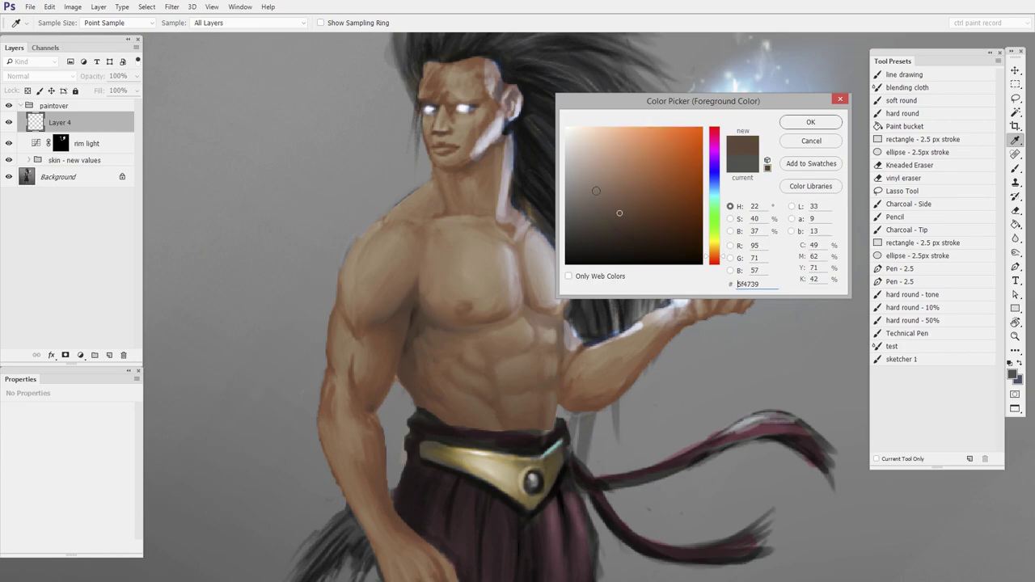
click(810, 121)
key(v)
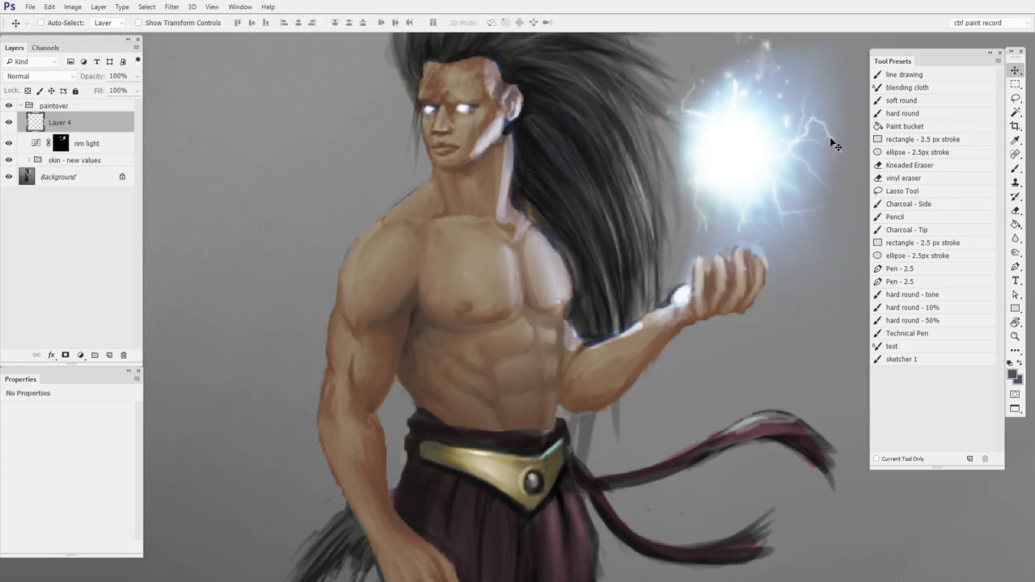
- Hide the paintover, sample the original's near-black and grey chest values, then restore it
click(9, 105)
click(1012, 373)
click(426, 323)
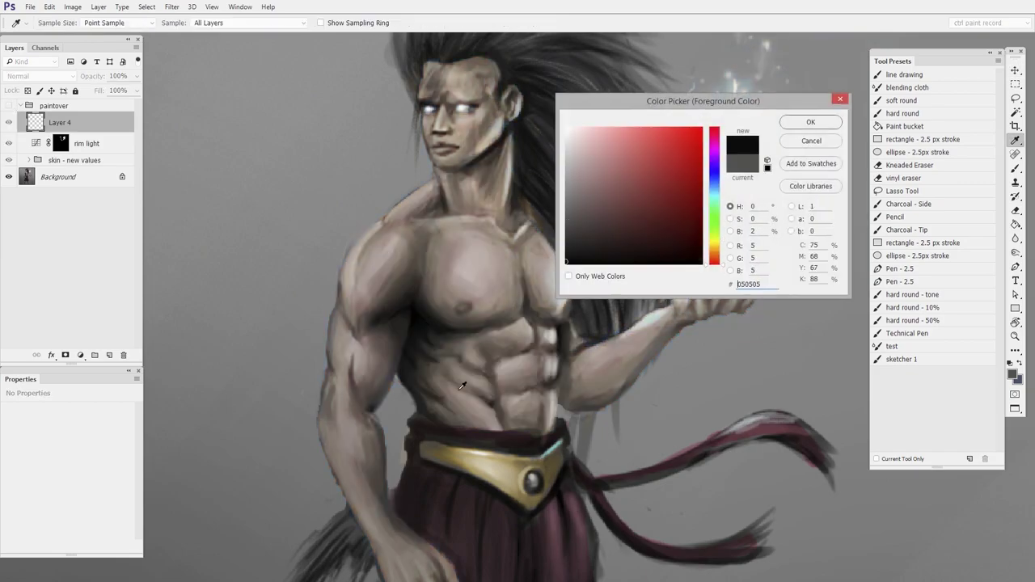
click(472, 267)
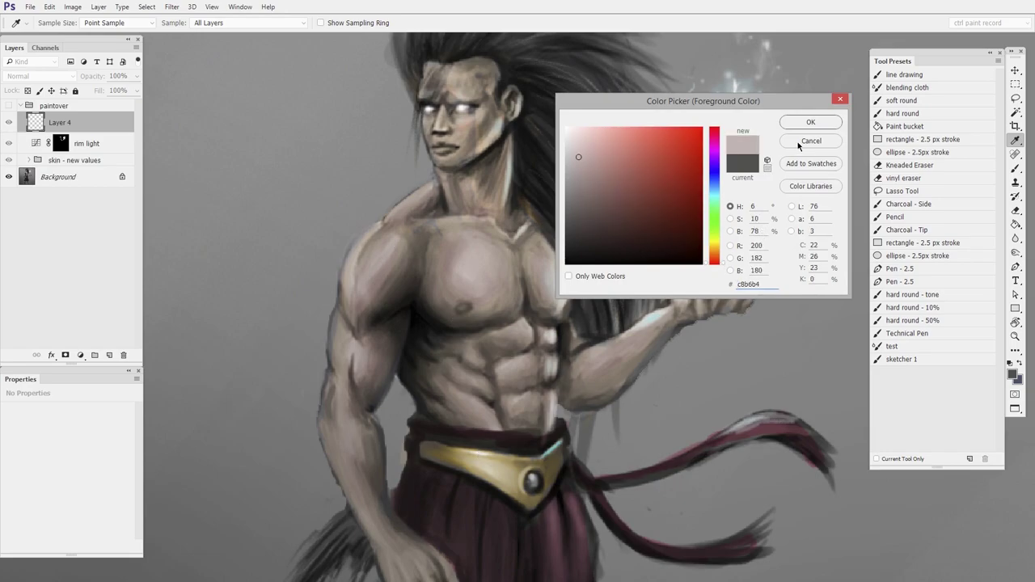
key(Return)
key(v)
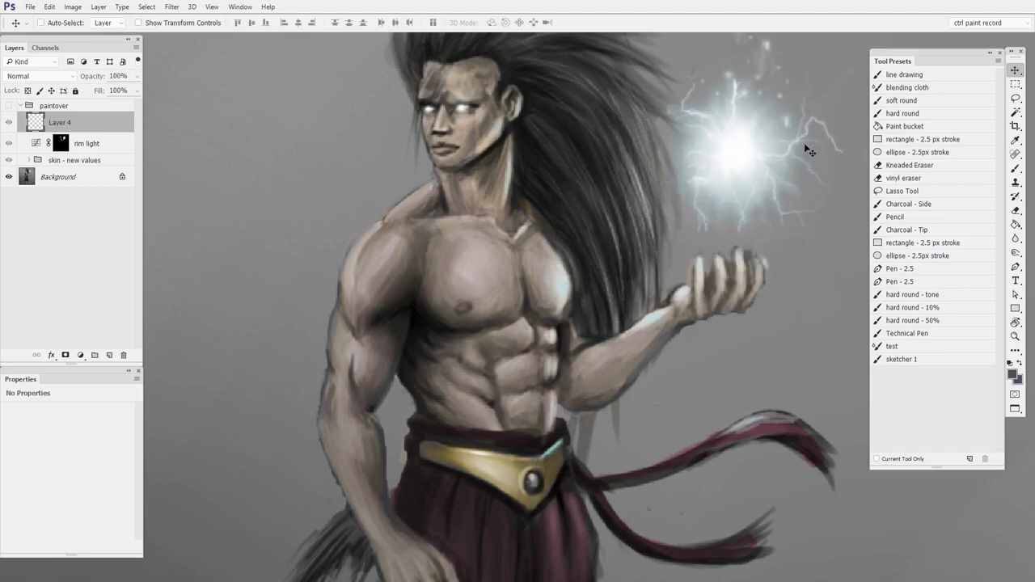
click(8, 106)
- Zoom out to see more of the warrior figure
key(z)
drag(648, 339, 596, 455)
key(v)
scroll(602, 437, down, 2)
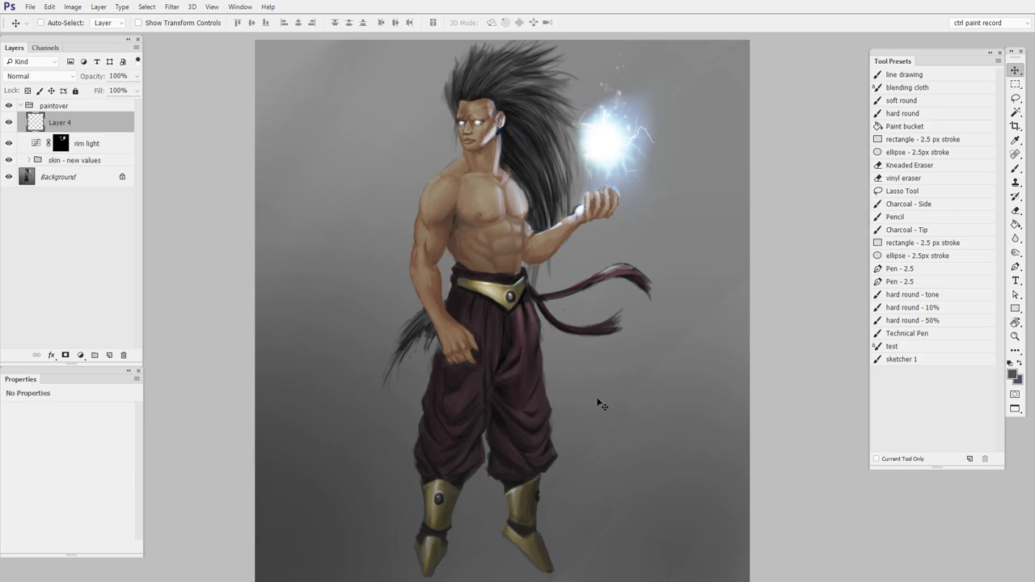
- Zoom in to inspect the warrior's legs and boots, then zoom back out to the whole figure
scroll(598, 401, down, 2)
click(488, 549)
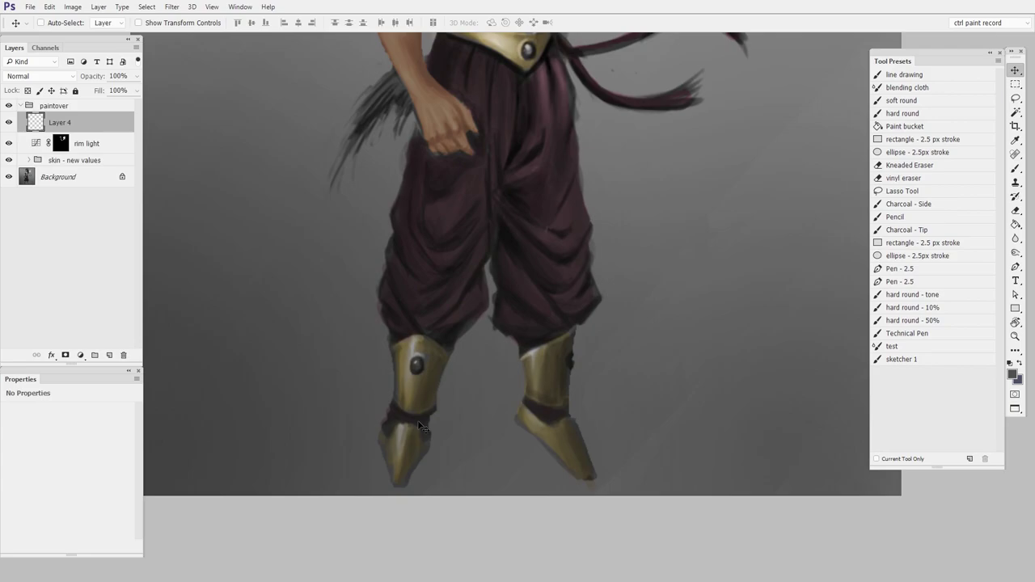
key(z)
alt+click(562, 384)
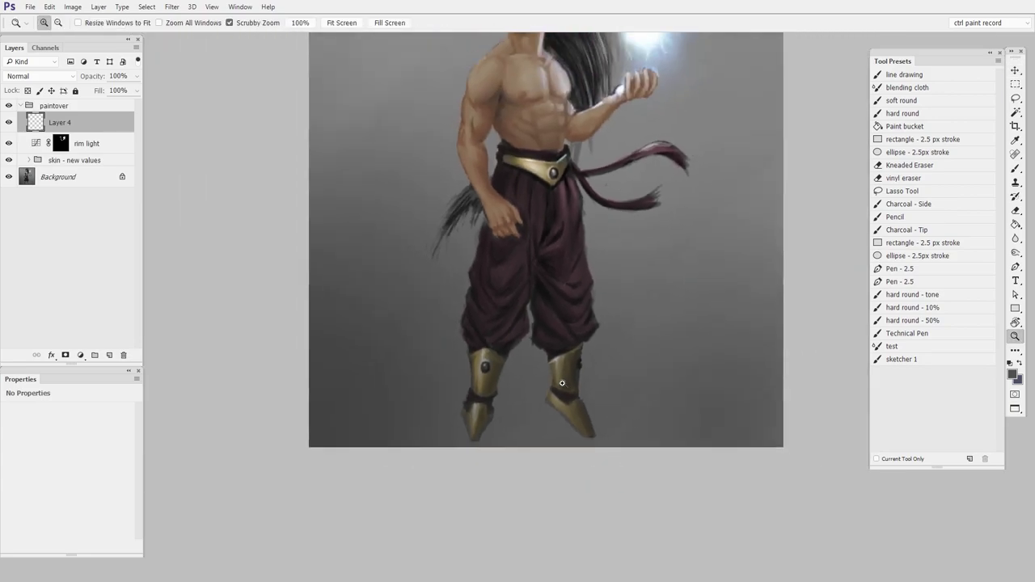
key(v)
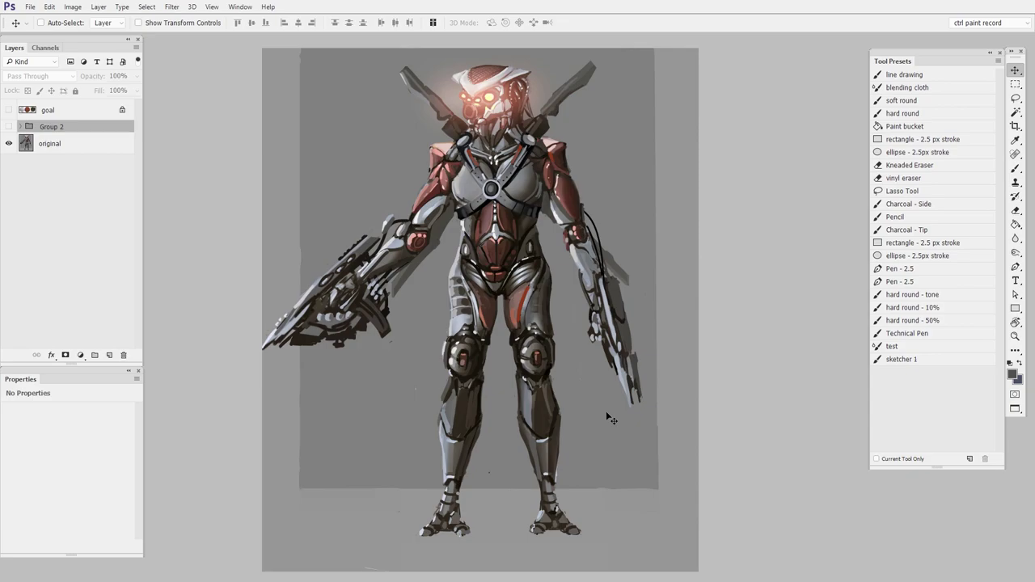
- Pan the robot painting and show the goal layer's three value spheres
drag(534, 340, 570, 325)
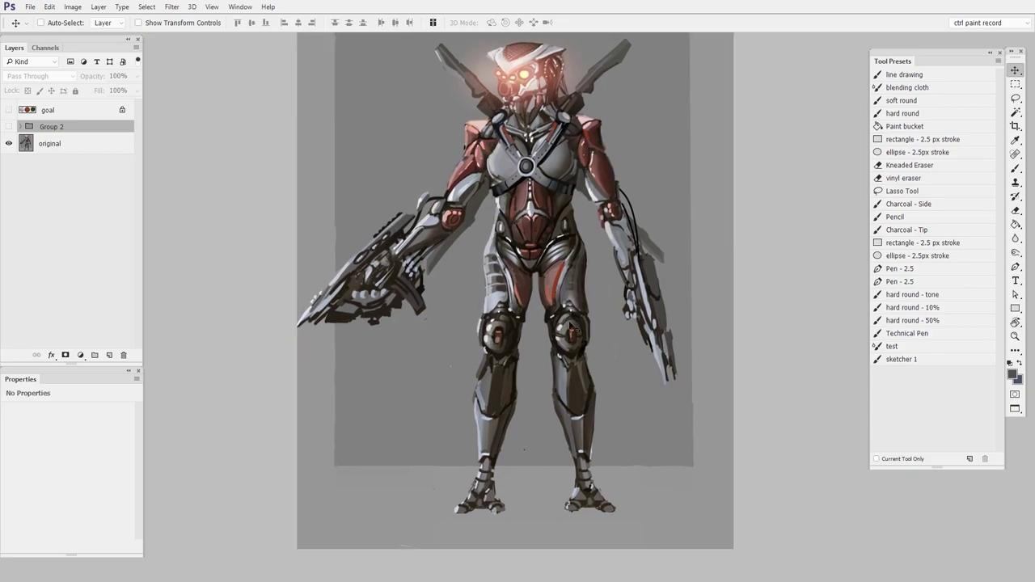
scroll(528, 297, up, 2)
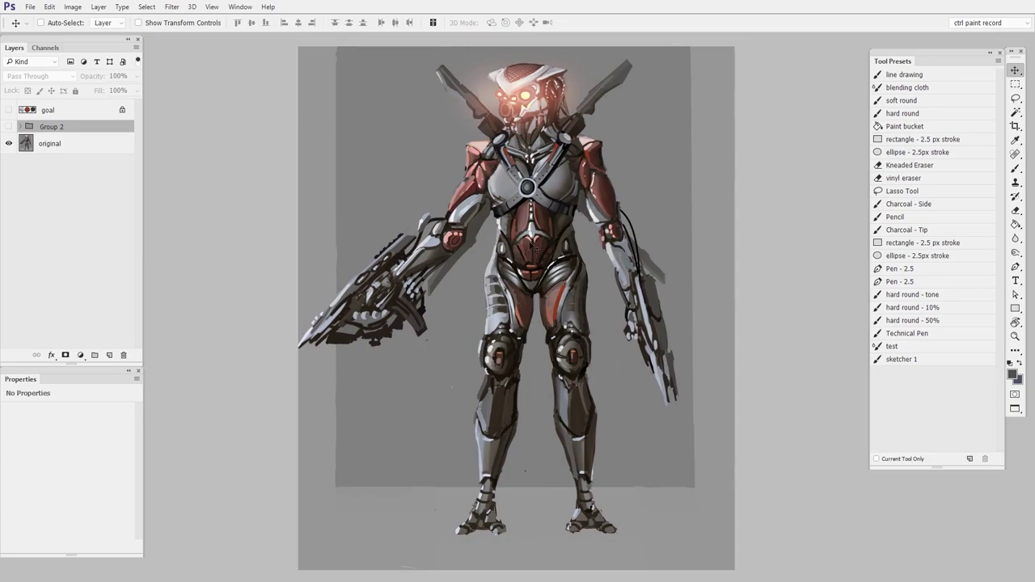
click(9, 110)
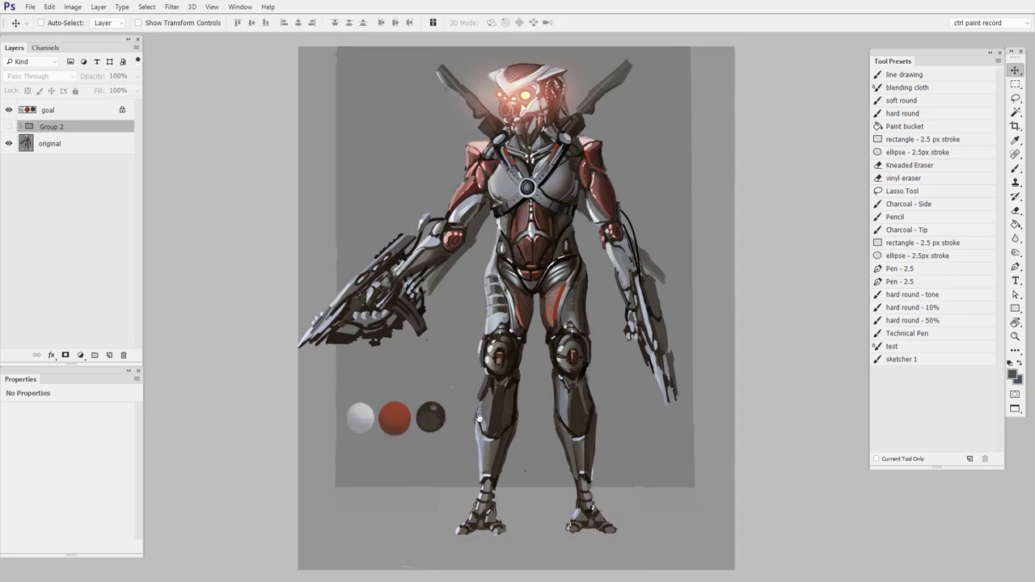
- Pan across the robot, zoom out to the whole figure, and reveal the Group 2 paintover
drag(472, 420, 516, 380)
click(517, 380)
key(v)
mouse_move(419, 394)
mouse_down()
mouse_move(363, 481)
mouse_move(291, 498)
mouse_up()
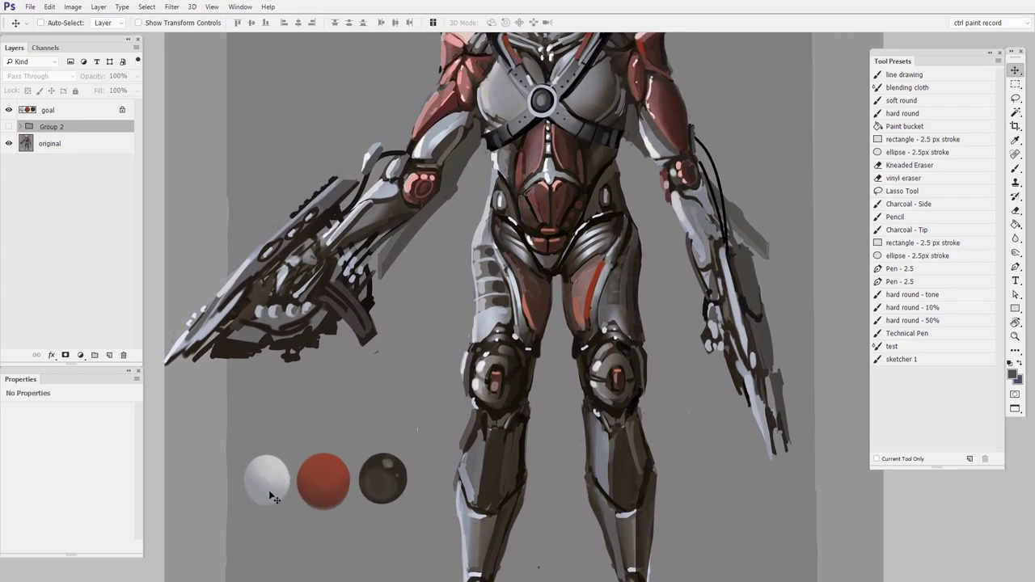
drag(420, 507, 354, 461)
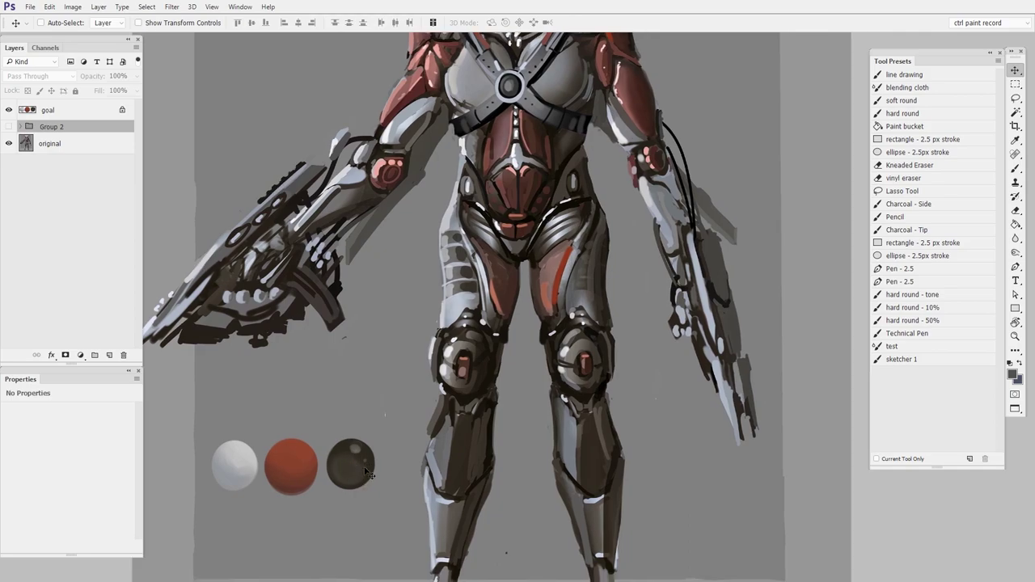
alt+click(402, 451)
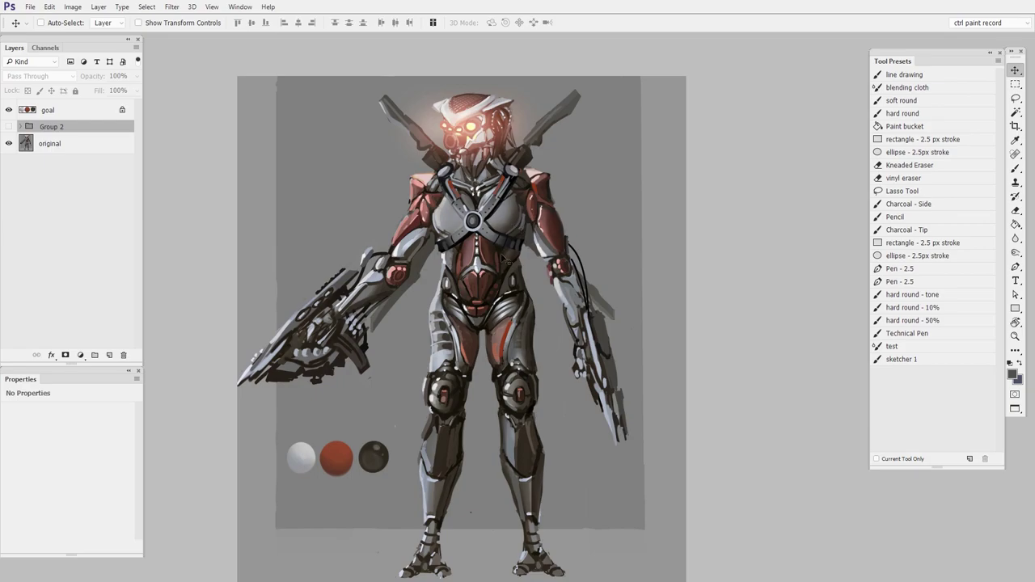
click(9, 126)
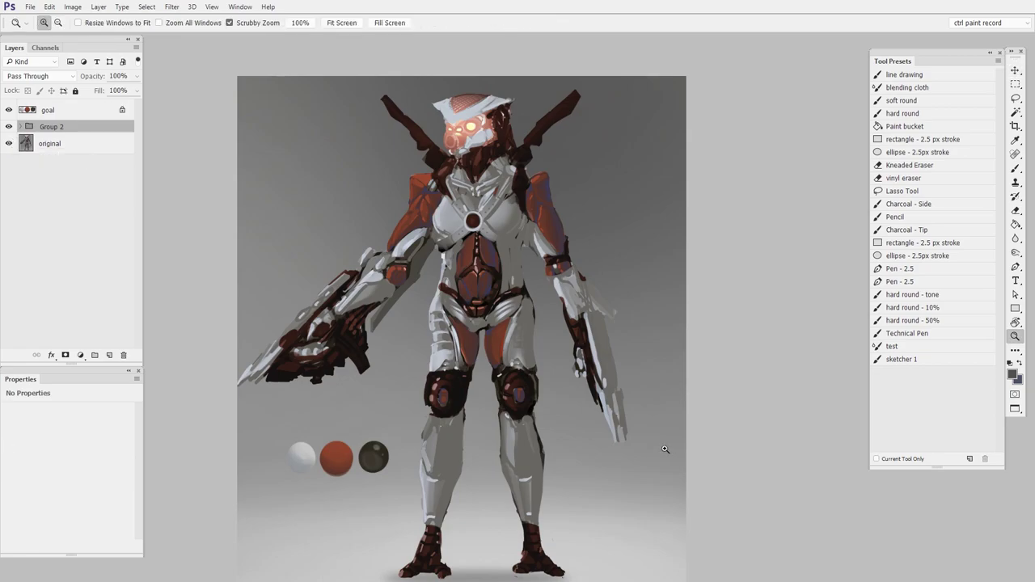
- Zoom and pan to frame the robot from its head down to its belly
drag(655, 453, 628, 517)
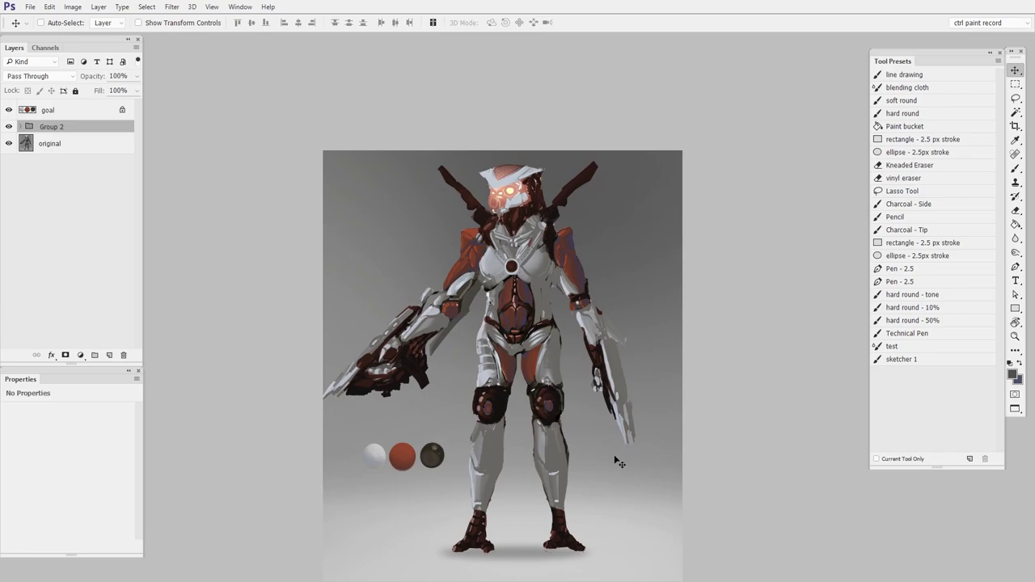
drag(619, 463, 458, 377)
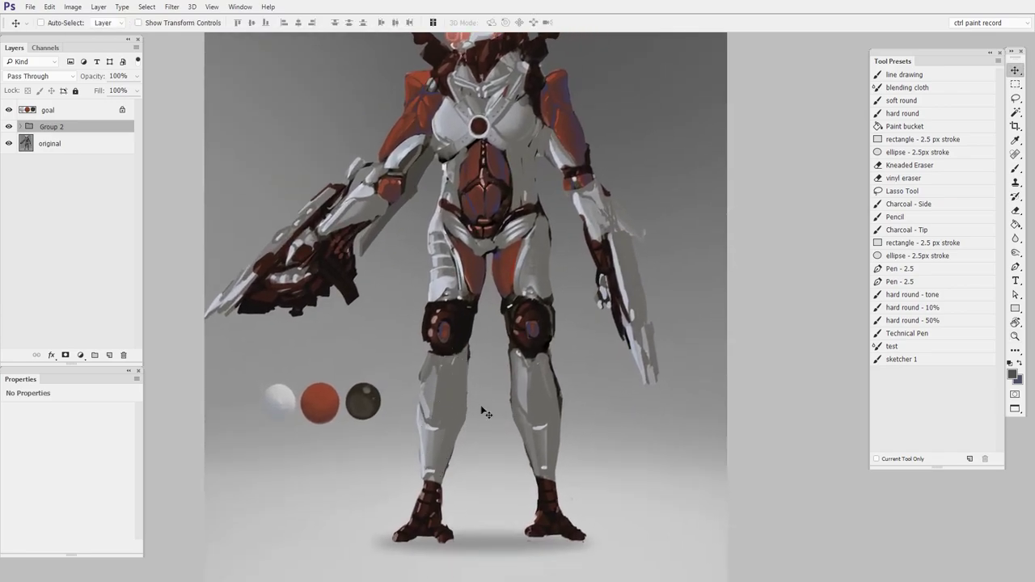
drag(478, 356, 498, 464)
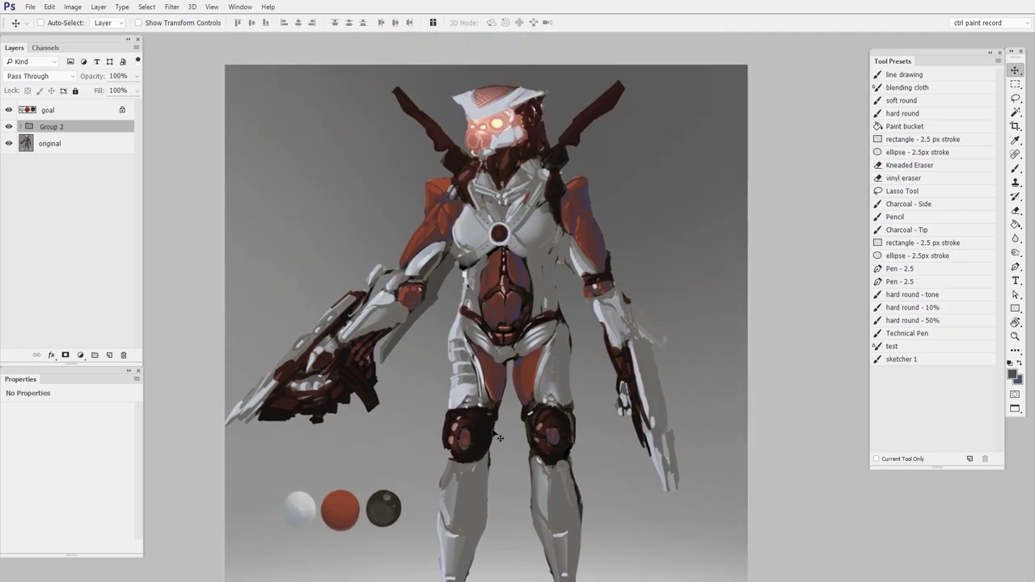
mouse_move(496, 336)
mouse_down()
mouse_move(506, 316)
mouse_move(496, 394)
mouse_up()
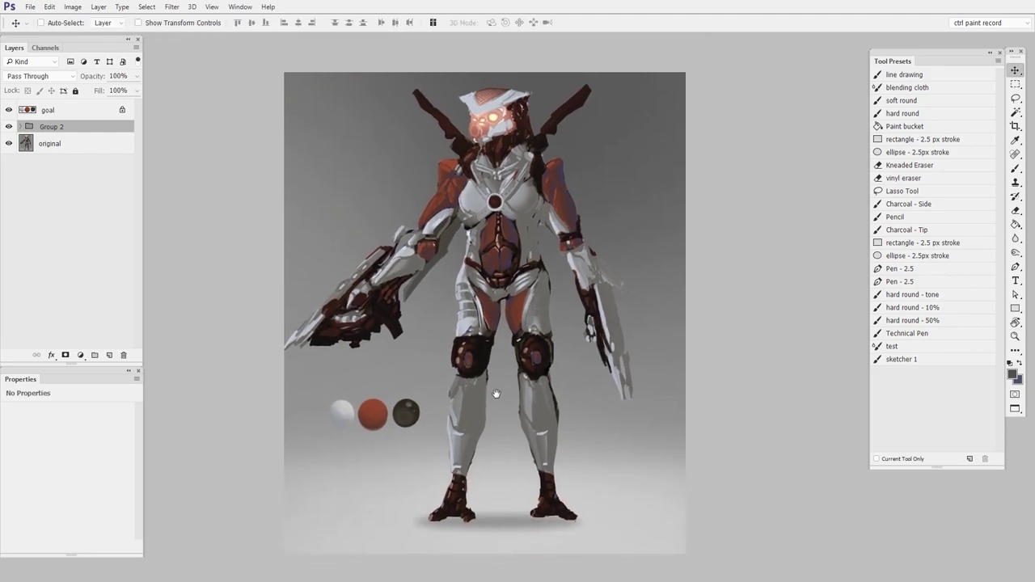
- Toggle Group 2 off and on twice to compare the paintover with the original
click(11, 128)
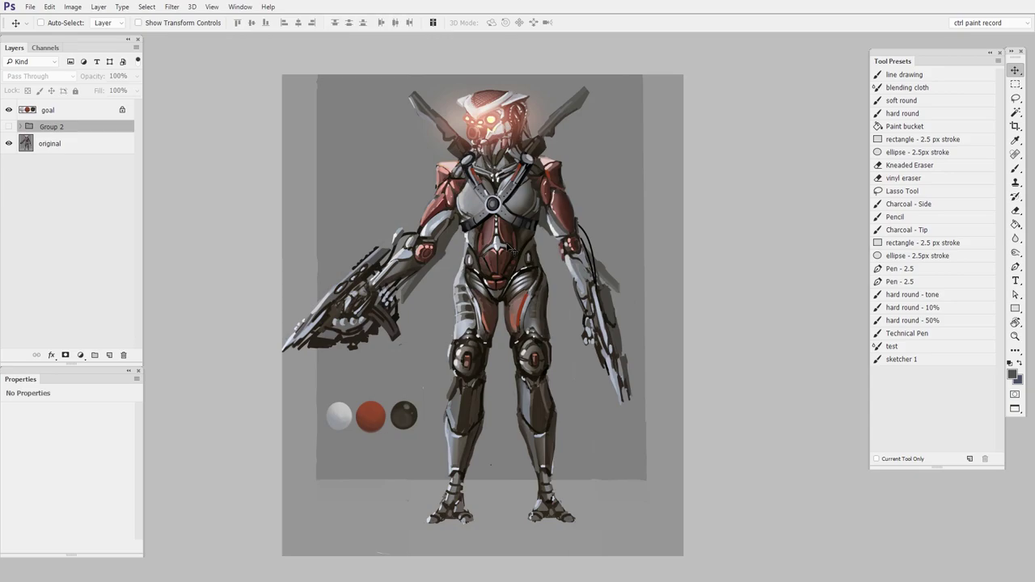
click(9, 126)
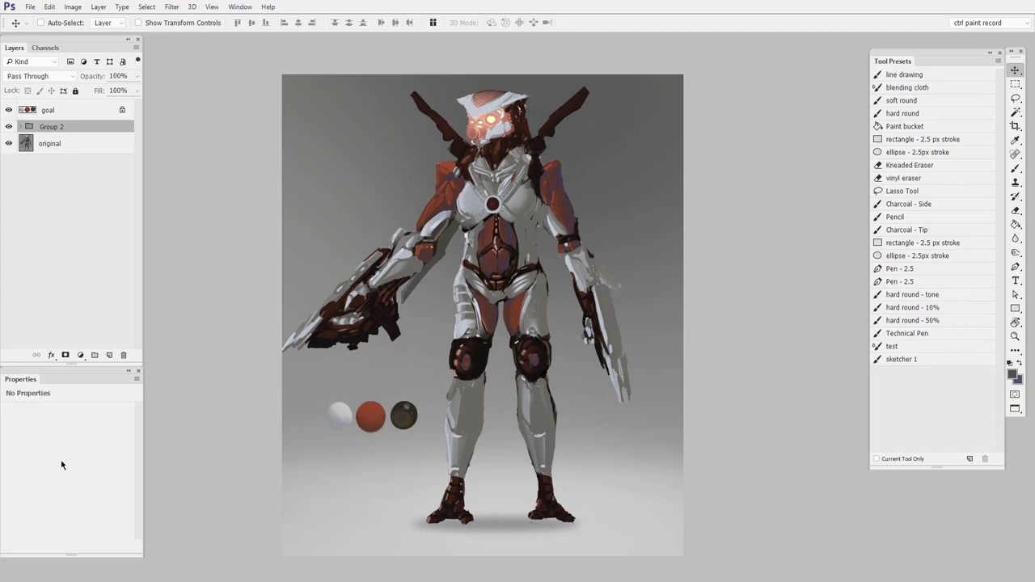
click(8, 126)
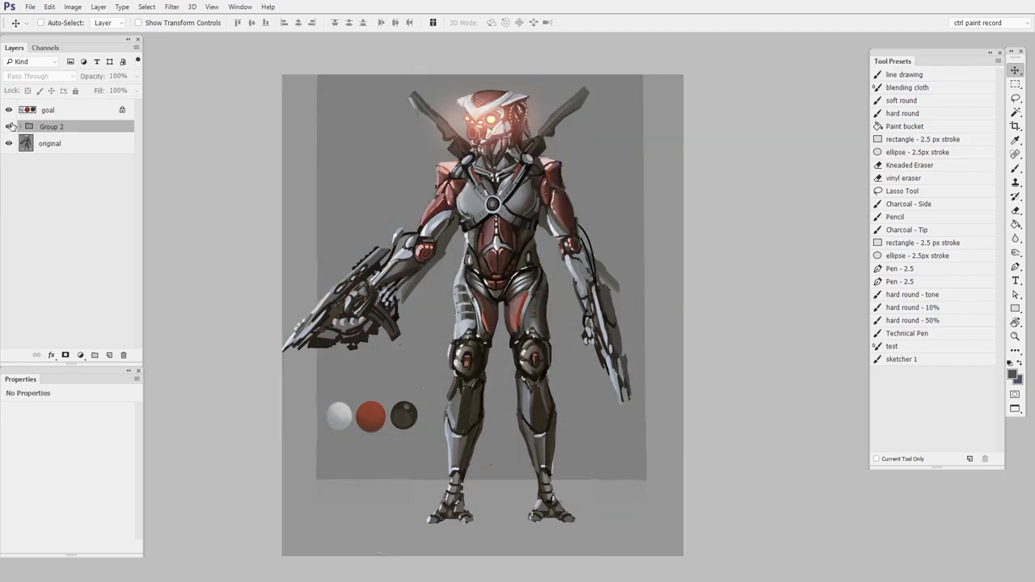
click(9, 126)
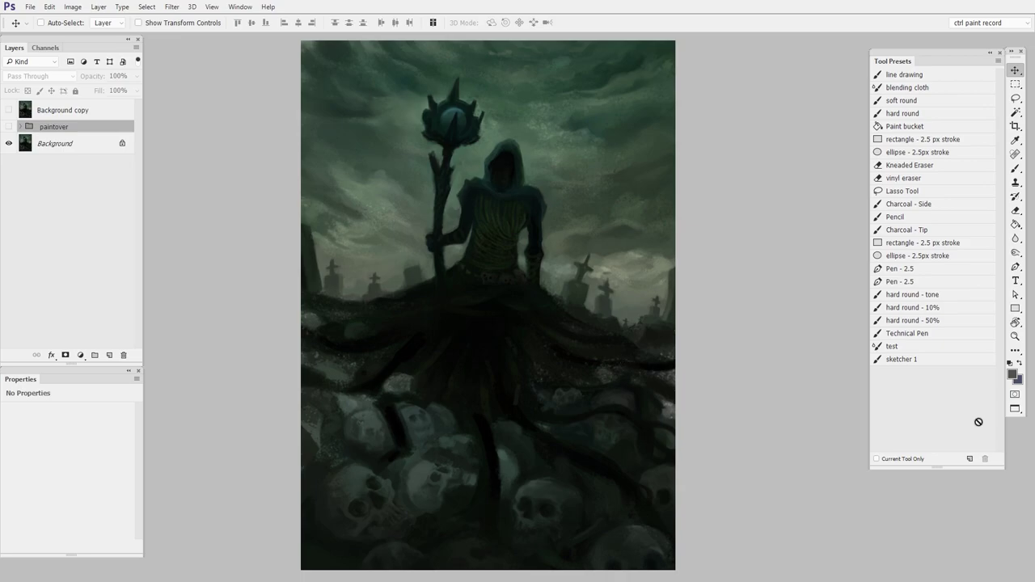
- Reveal the graveyard paintover and toggle it off and on to compare around the hooded figure
click(9, 126)
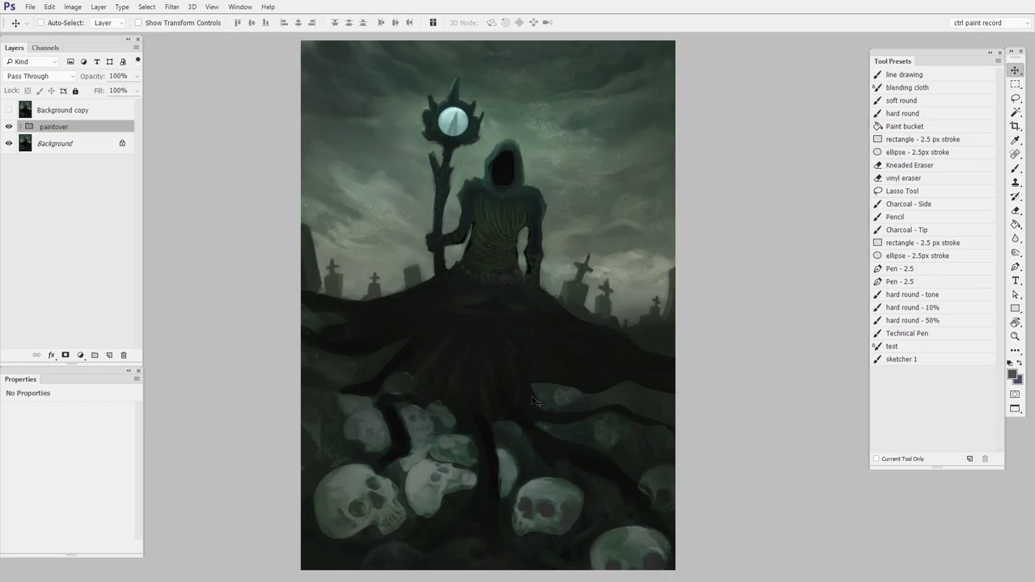
drag(428, 234, 497, 229)
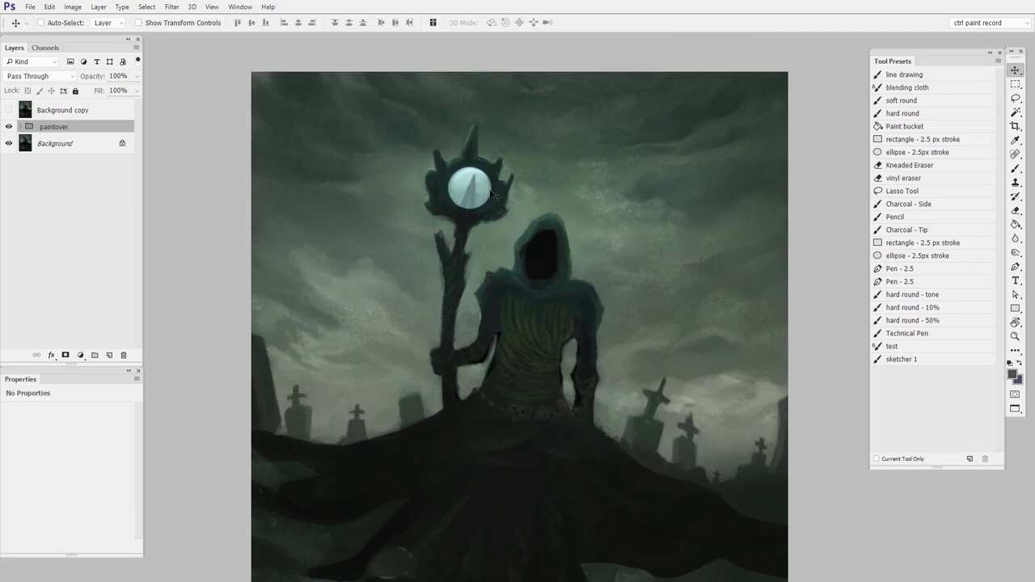
click(9, 127)
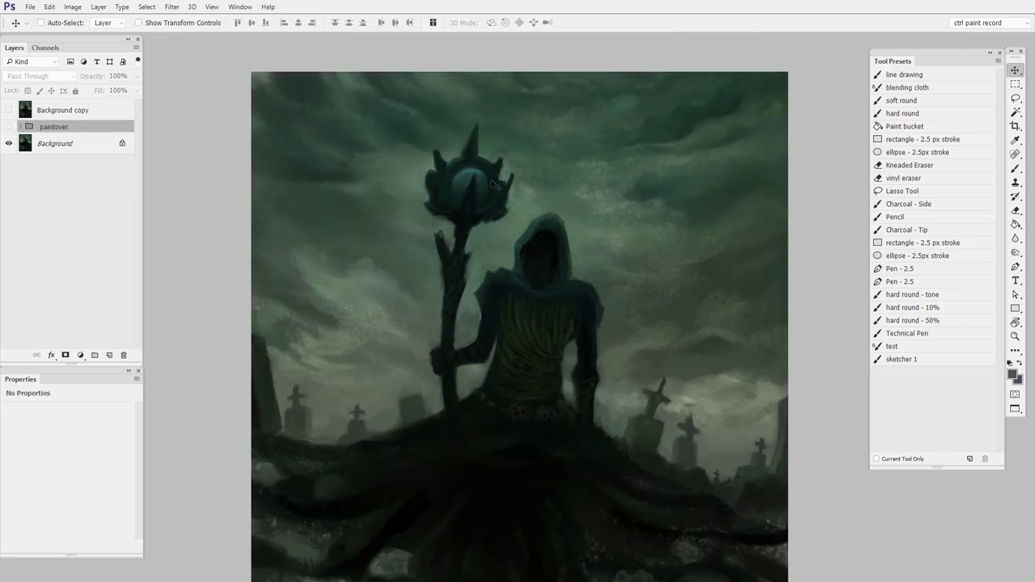
click(9, 127)
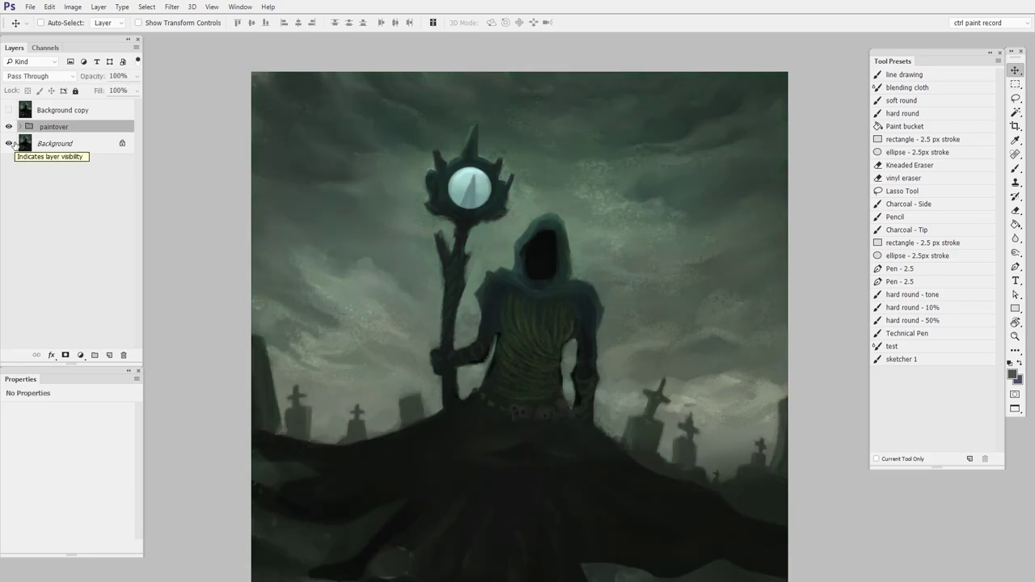
- Pan and zoom across the torso, gravestones, staff orb and skull pile
drag(566, 444, 531, 405)
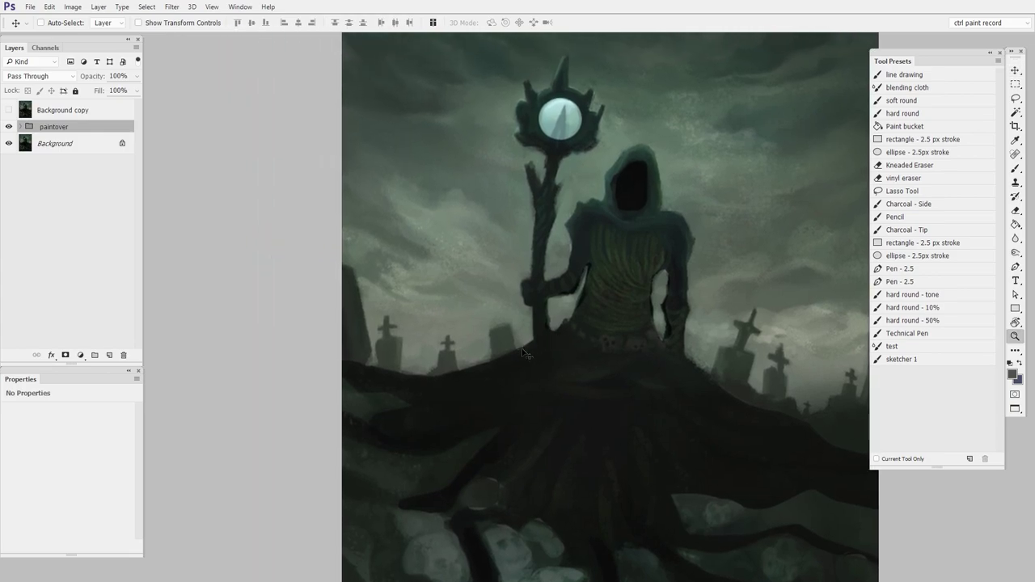
drag(611, 455, 490, 341)
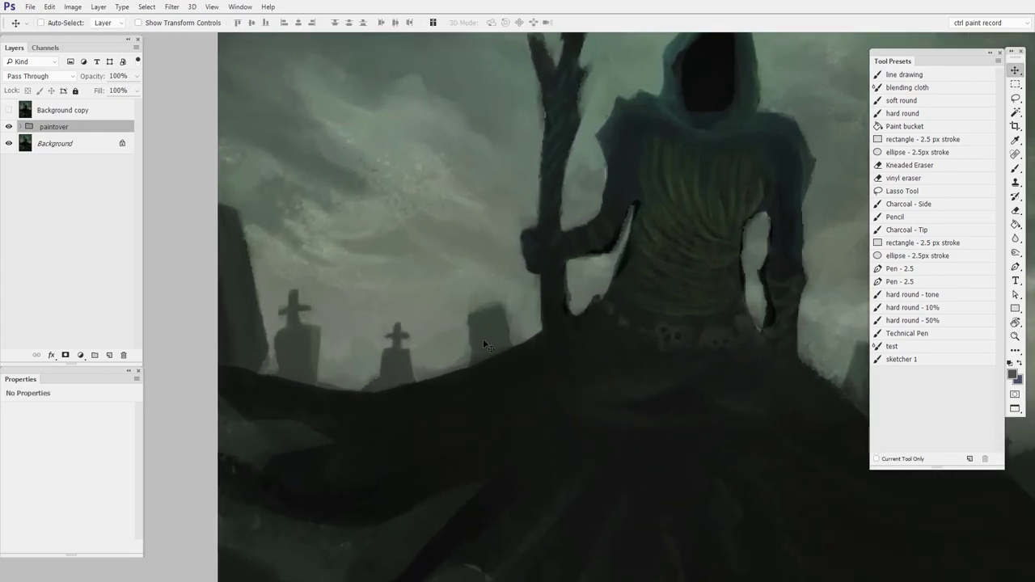
drag(488, 419, 441, 427)
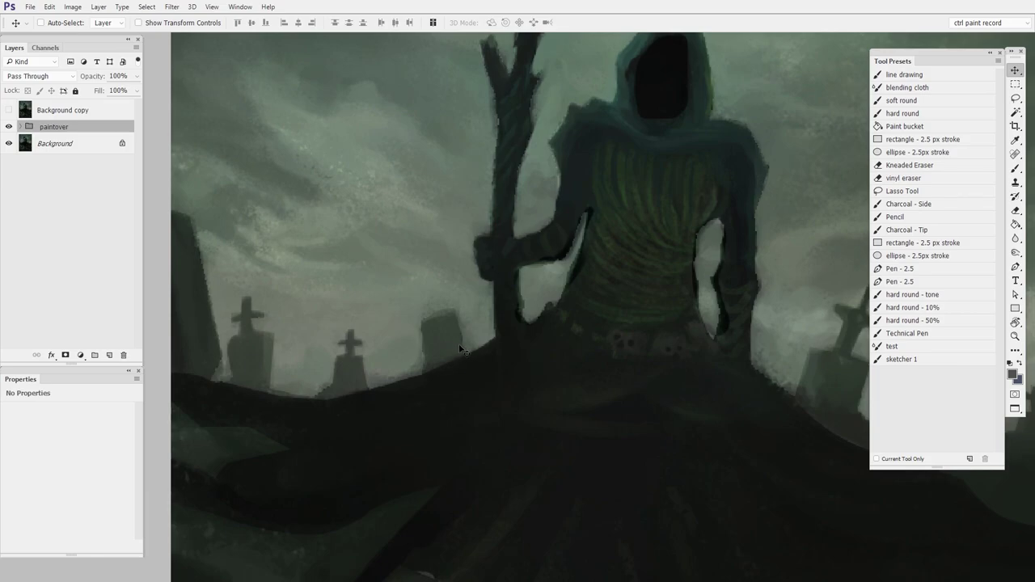
scroll(548, 385, down, 2)
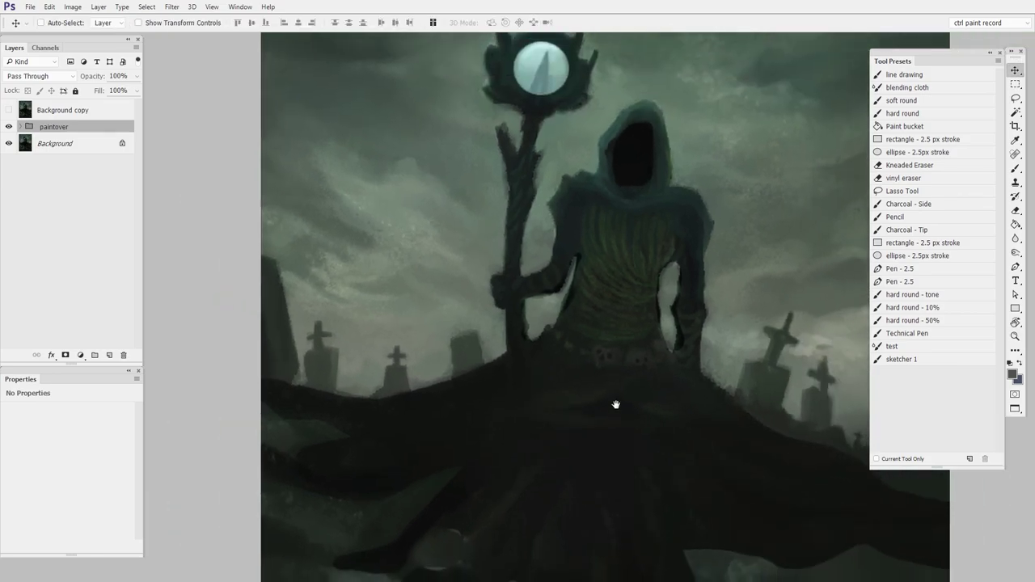
drag(615, 406, 401, 388)
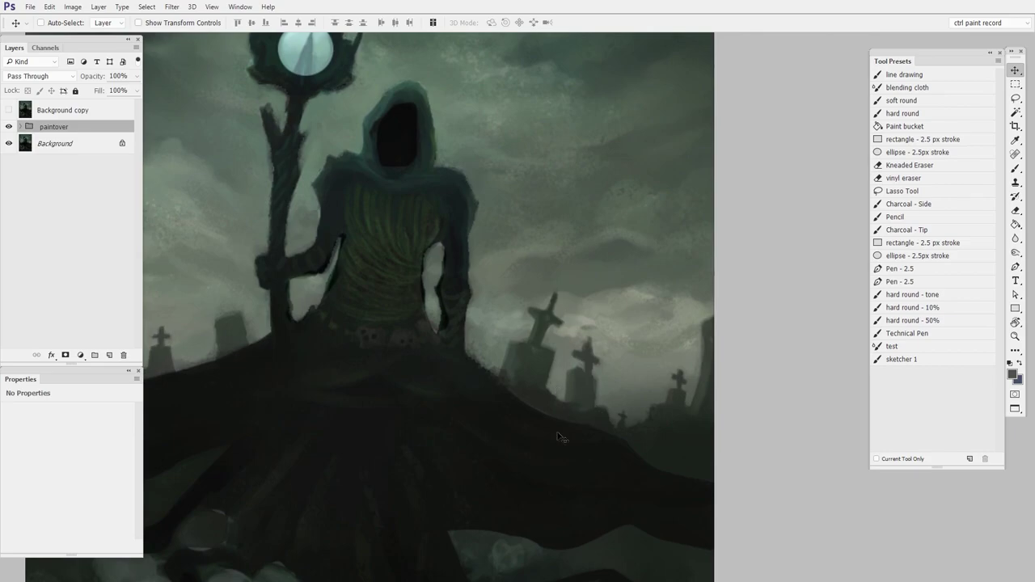
scroll(543, 439, down, 2)
drag(544, 439, 541, 368)
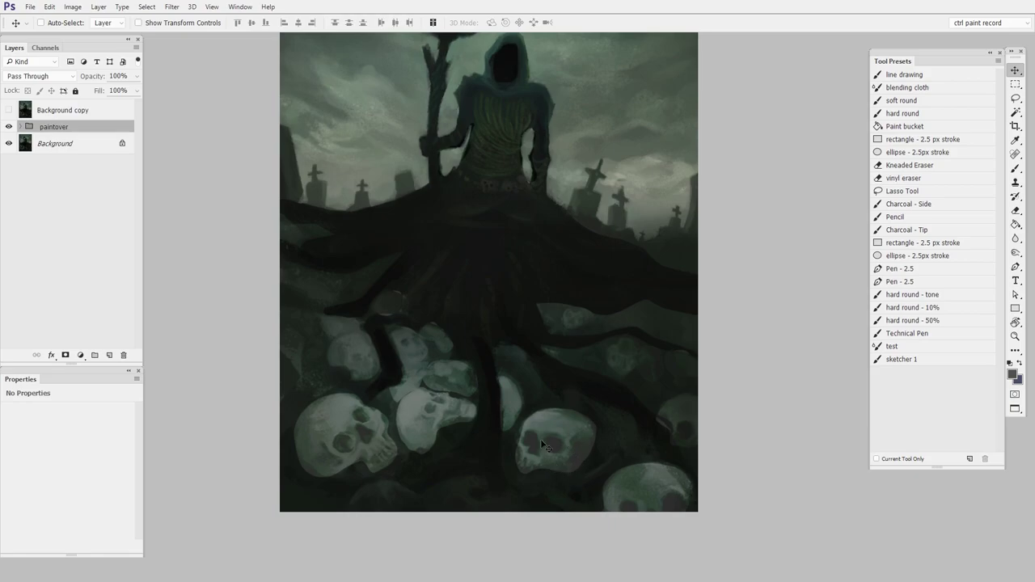
- Toggle the graveyard paintover off and on, fit the painting to the window, and compare again
click(9, 127)
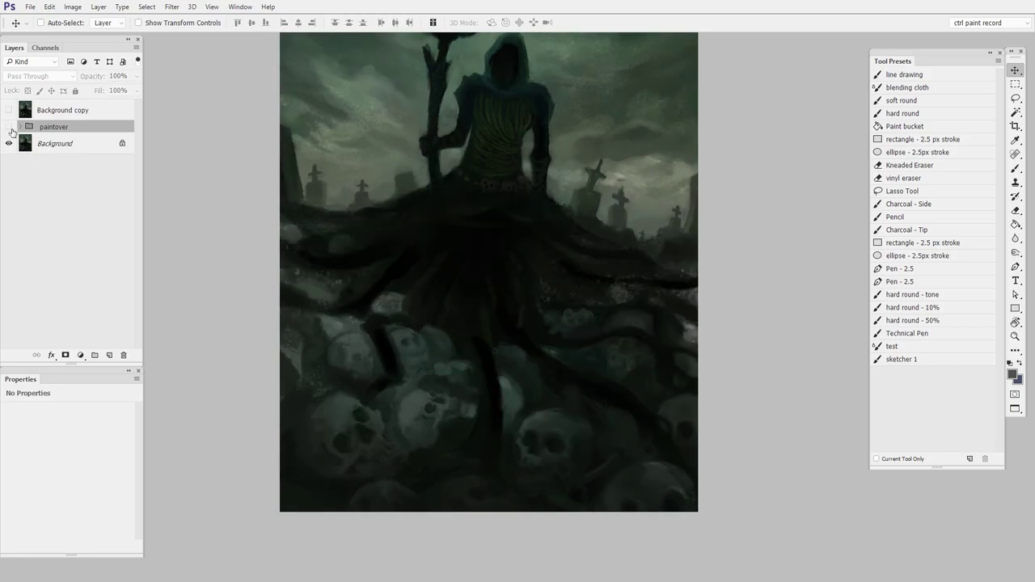
click(9, 127)
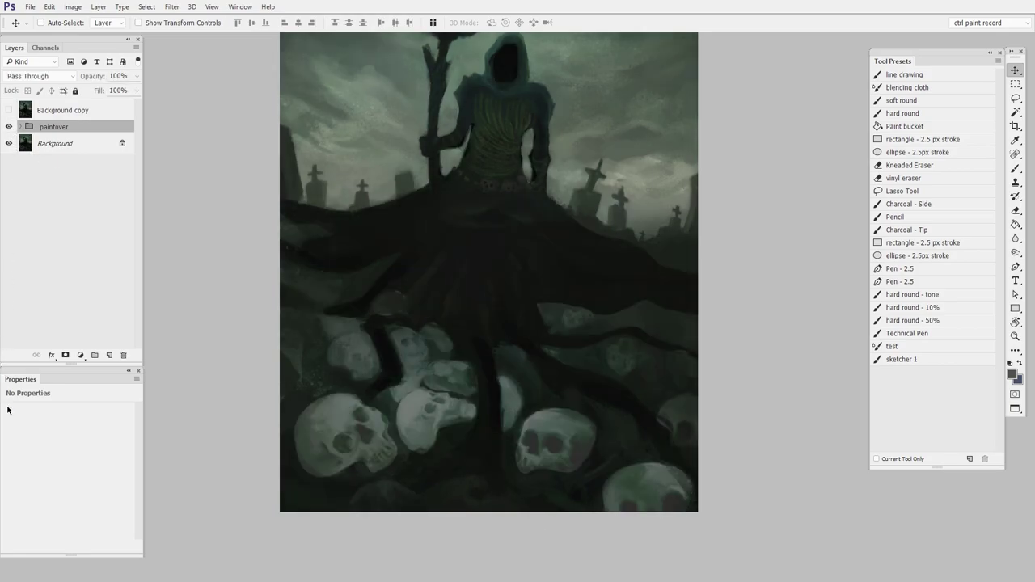
drag(665, 298, 647, 342)
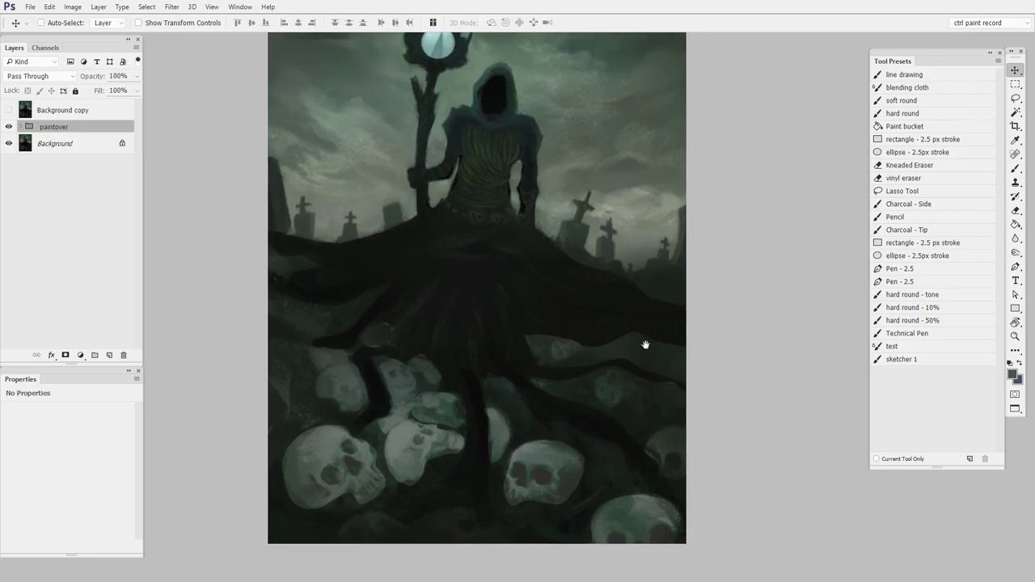
key(ctrl+0)
drag(648, 426, 648, 430)
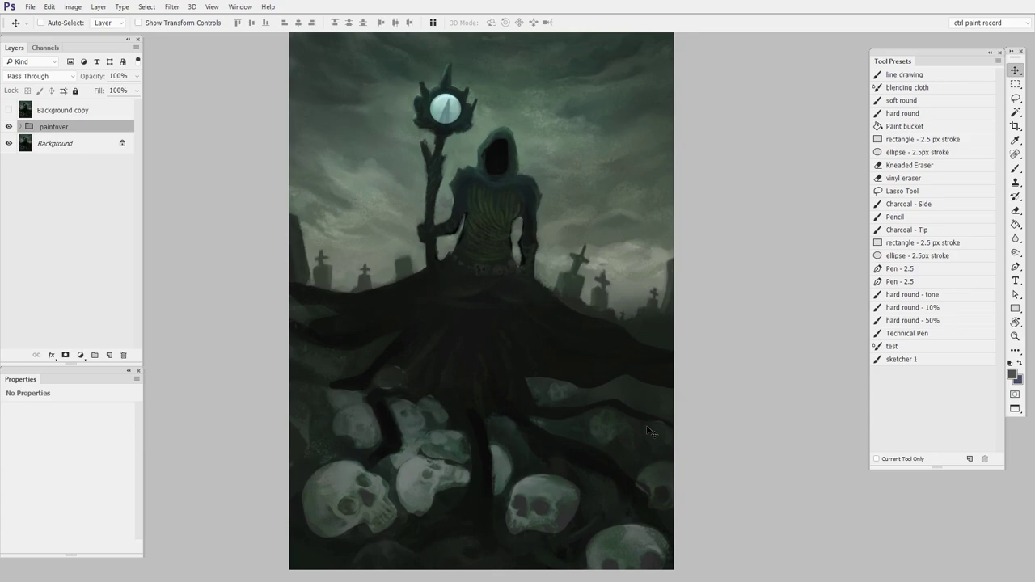
click(8, 127)
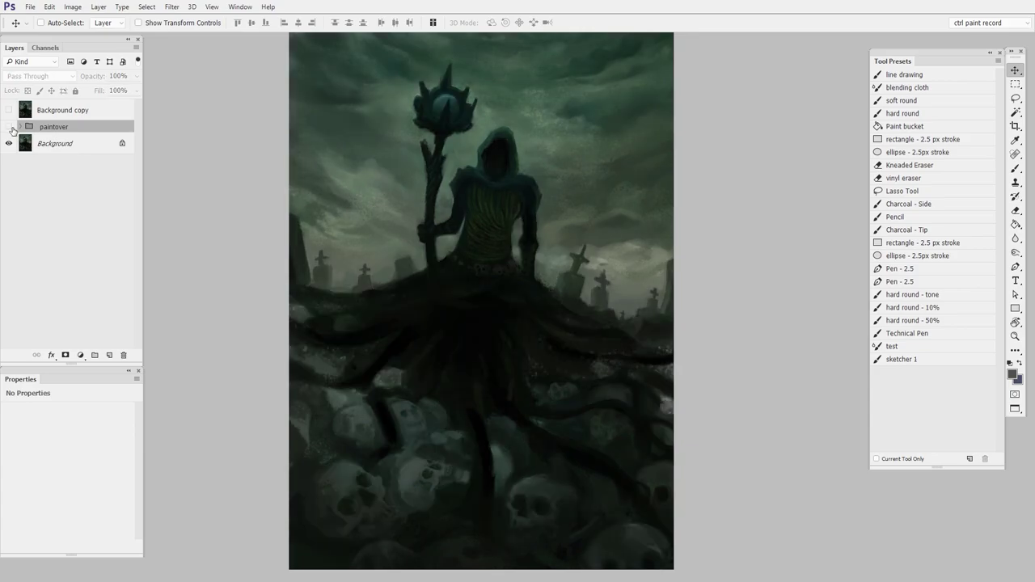
click(9, 127)
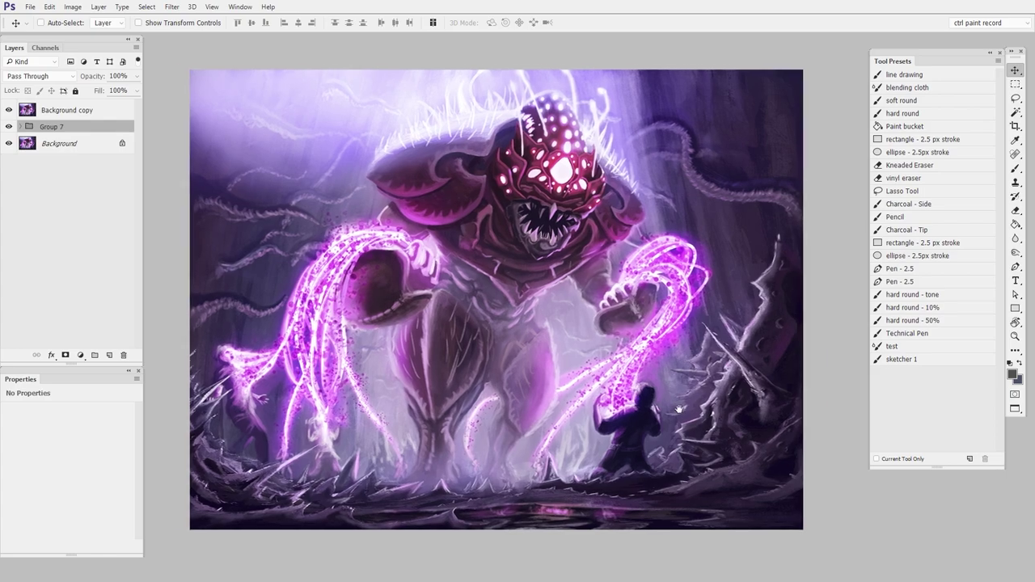
- Zoom in on the centre of the purple monster painting and scroll the view
key(z)
click(686, 414)
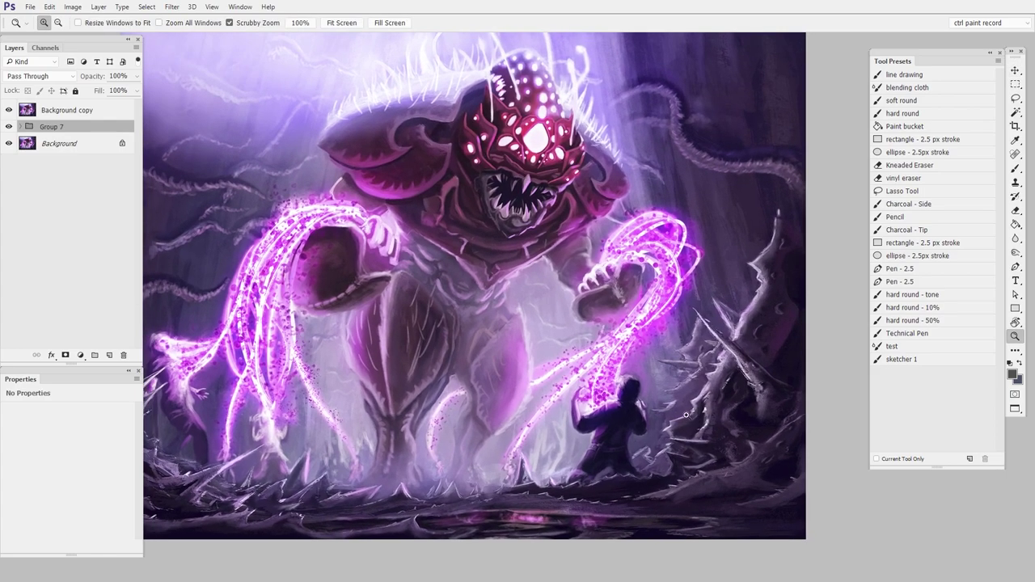
key(v)
scroll(660, 451, up, 1)
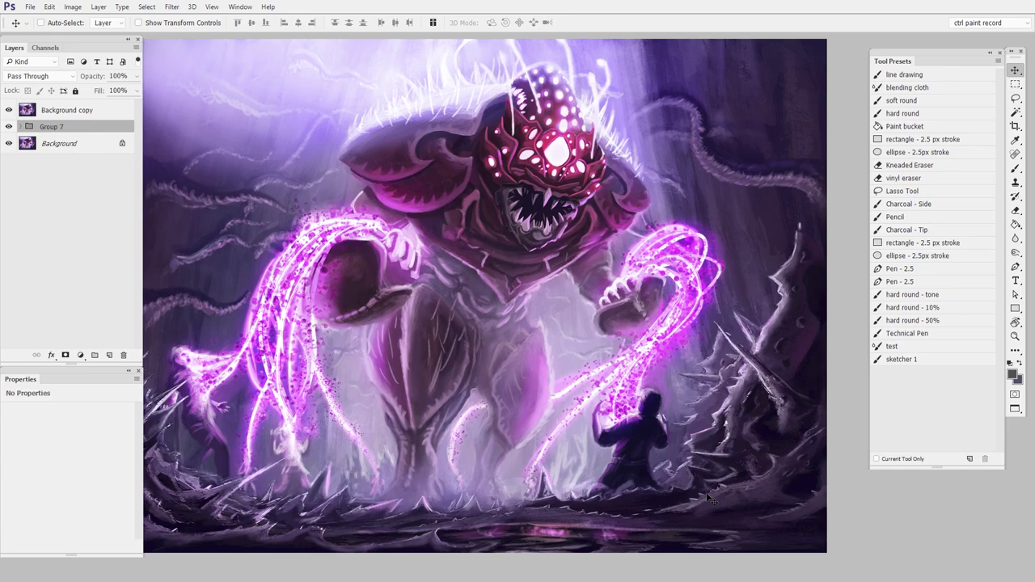
- Hide Background copy to show the lighter, desaturated monster paintover, then zoom out and back in
click(9, 110)
key(z)
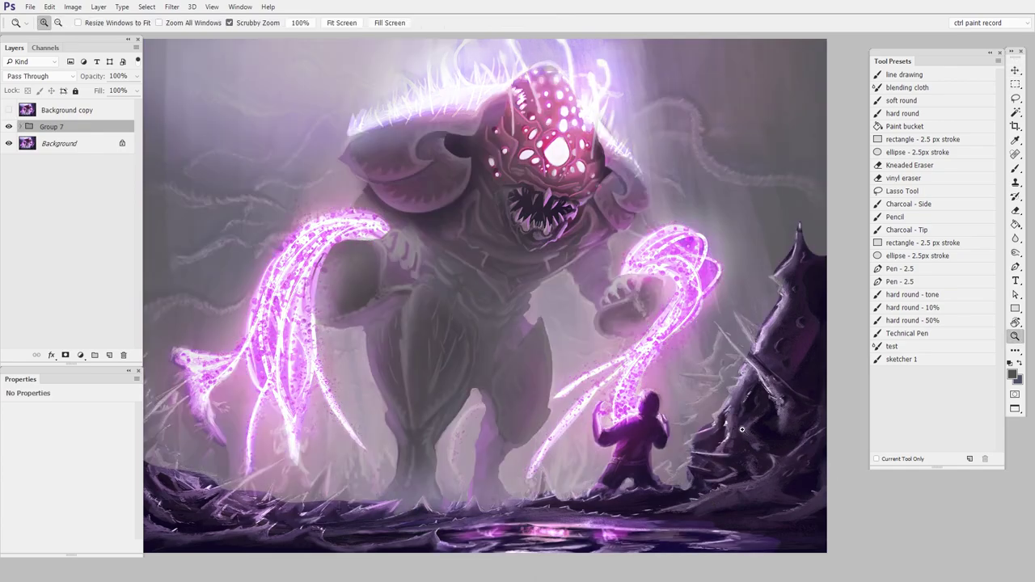
key(ctrl+minus)
key(v)
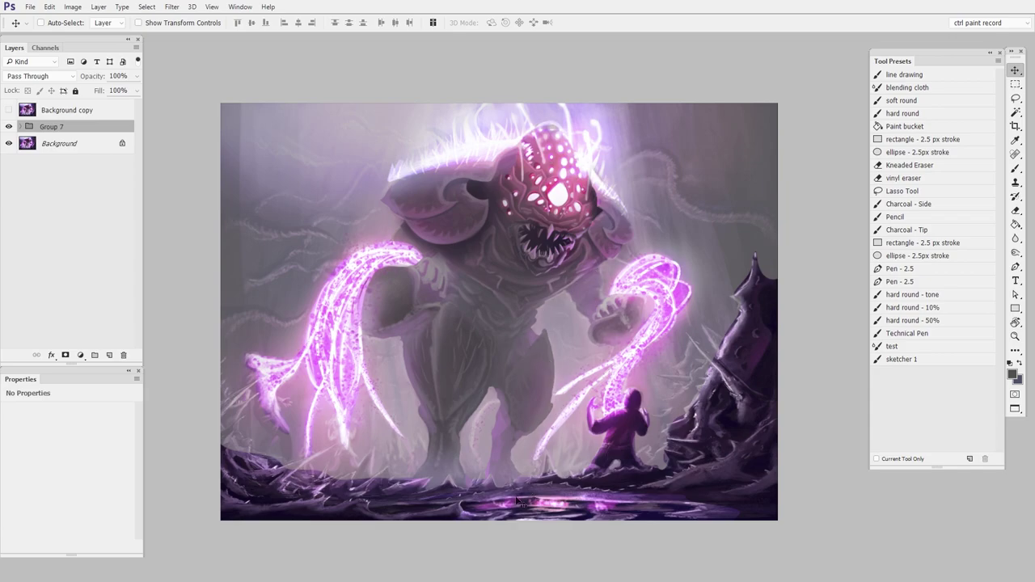
ctrl+click(498, 380)
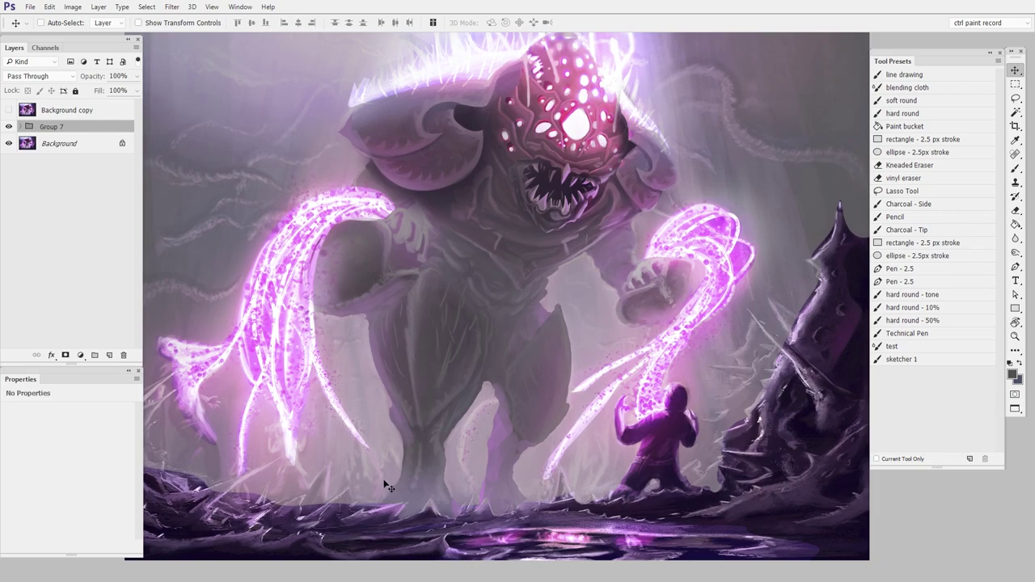
click(9, 126)
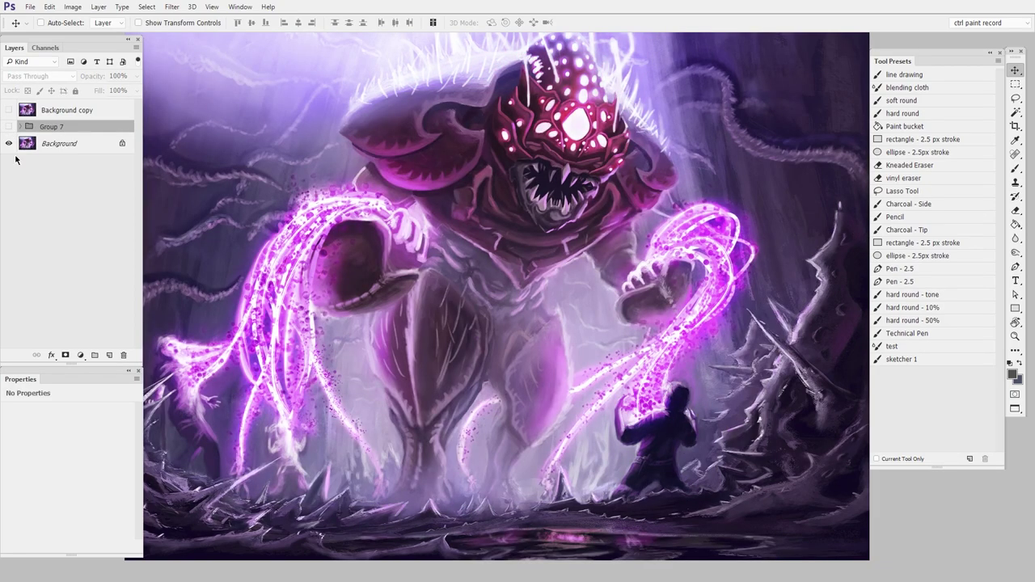
drag(601, 475, 614, 464)
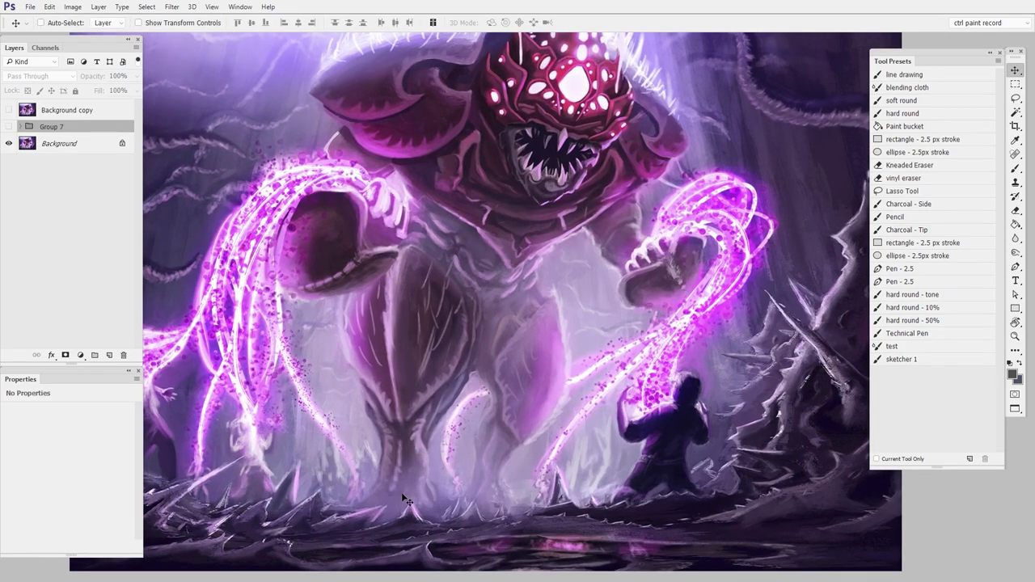
click(9, 126)
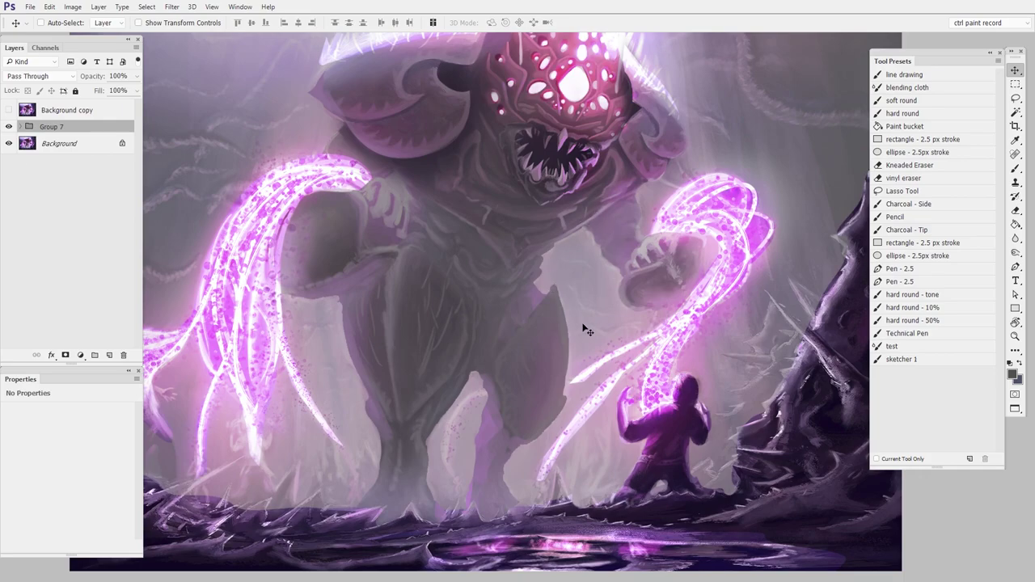
drag(619, 485, 614, 467)
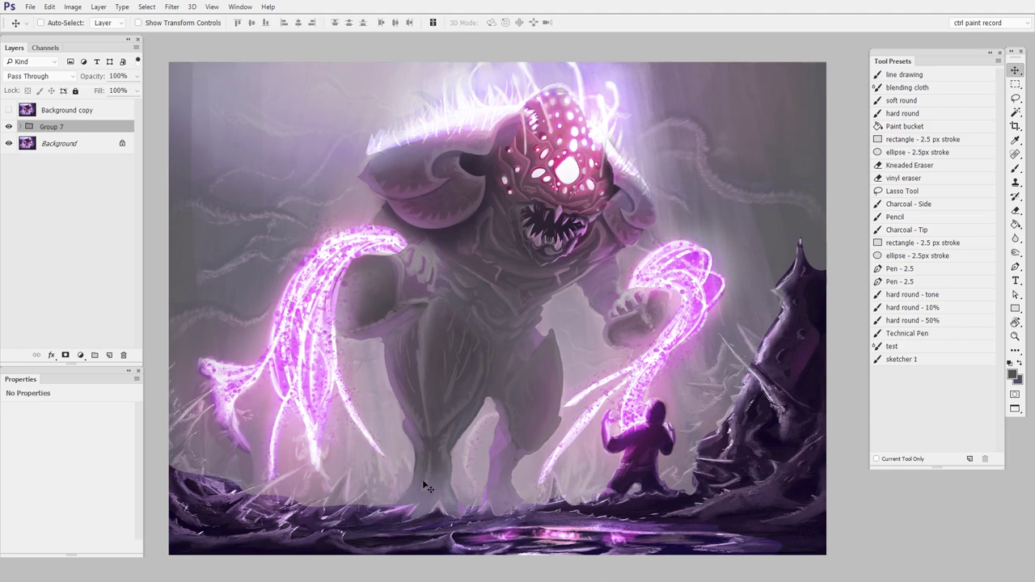
scroll(608, 243, up, 2)
drag(629, 240, 592, 296)
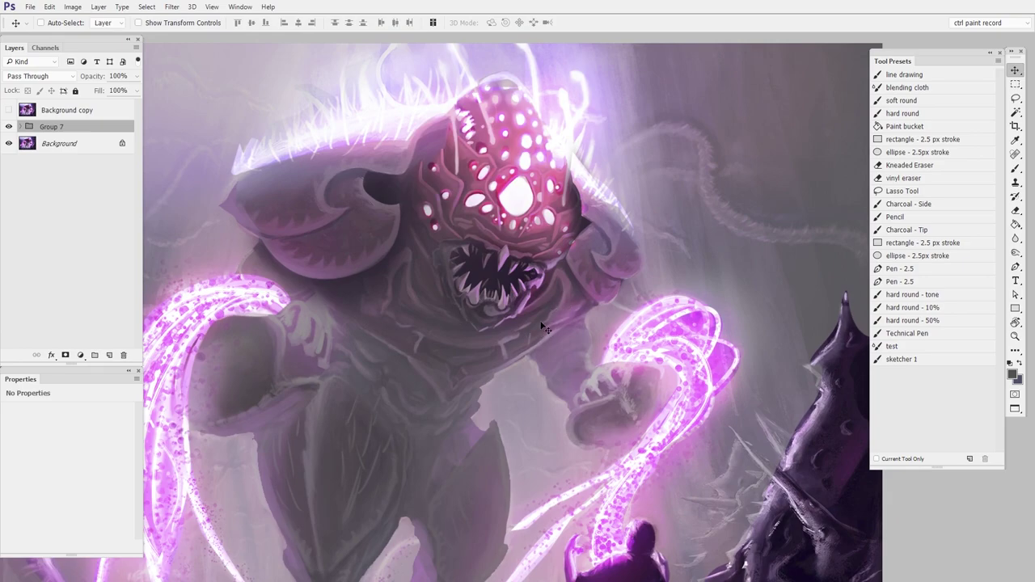
key(ctrl+minus)
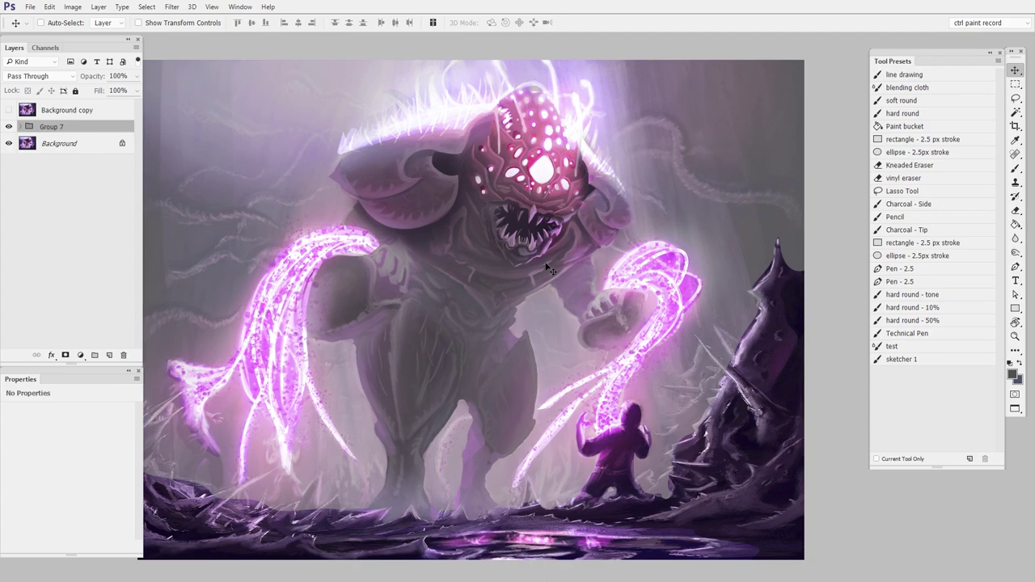
click(9, 126)
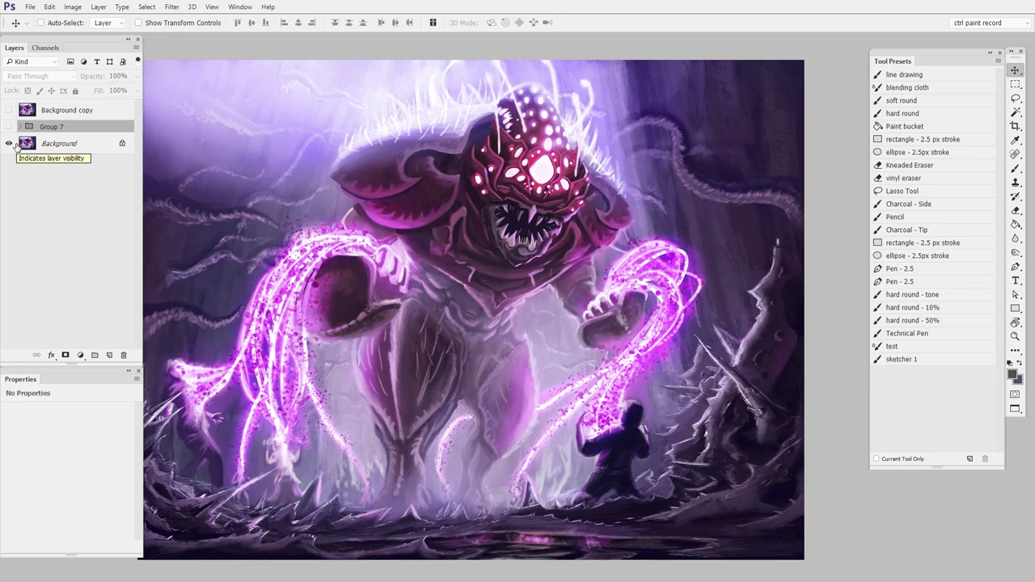
click(9, 126)
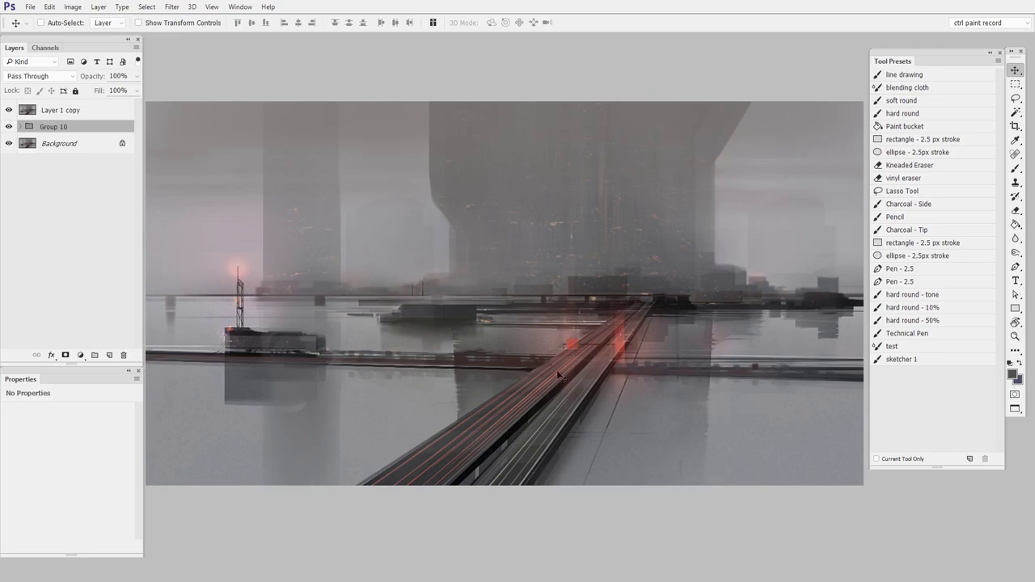
- Pan and zoom out on the city painting, then hide Layer 1 copy for the darker paintover
drag(247, 298, 273, 294)
key(ctrl+minus)
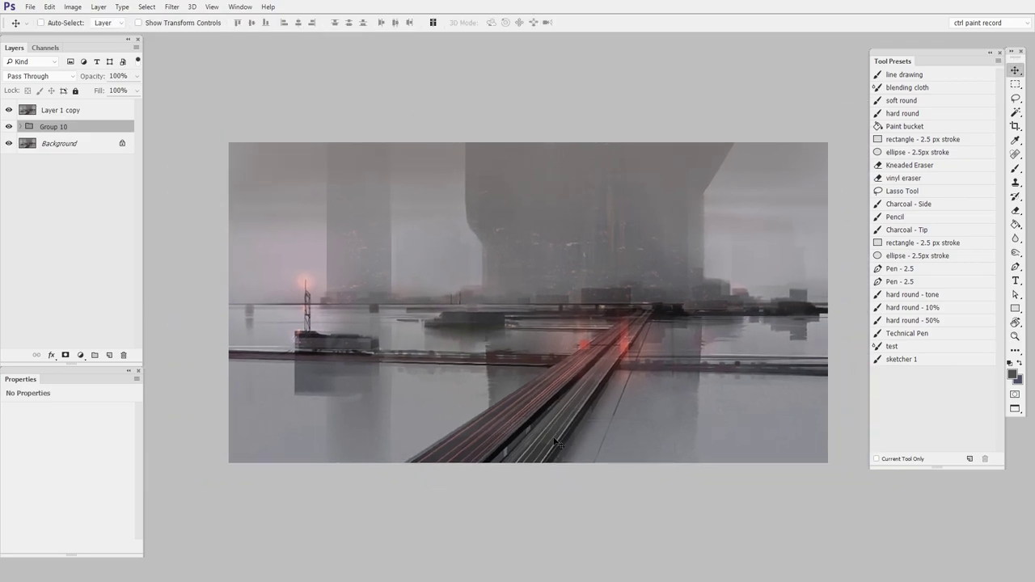
click(9, 110)
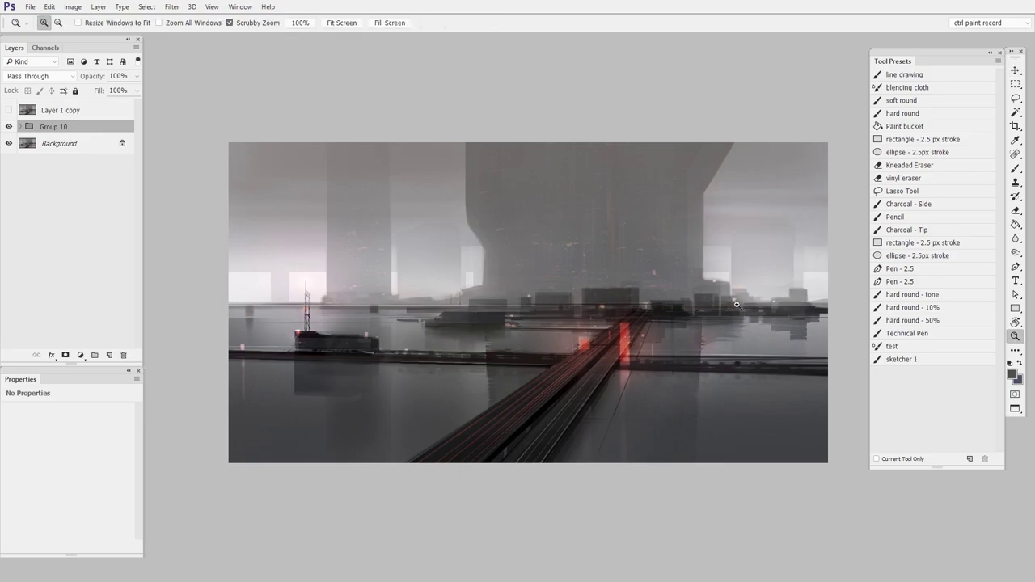
ctrl+click(724, 305)
drag(731, 307, 789, 308)
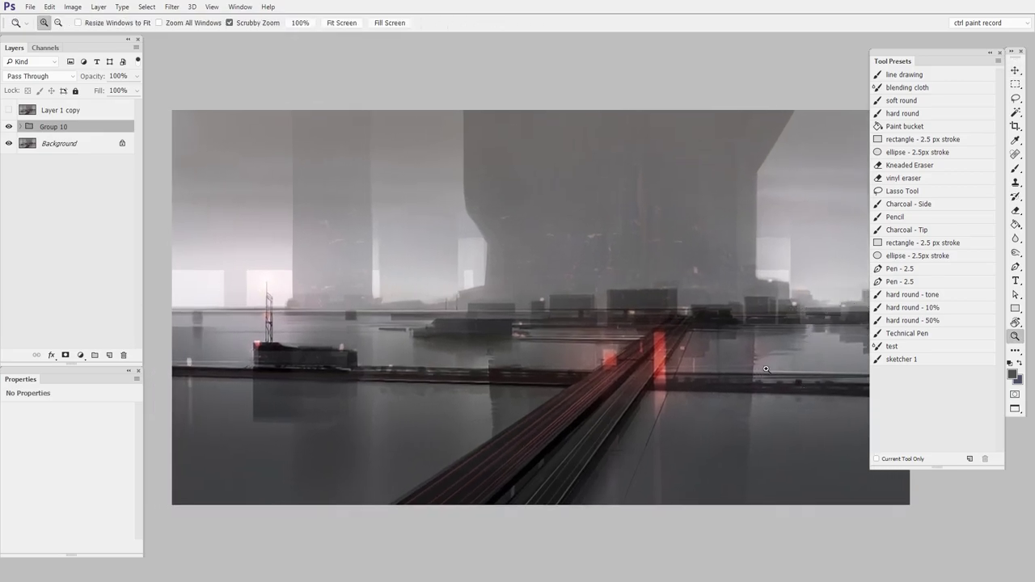
mouse_move(766, 378)
mouse_down()
mouse_move(734, 392)
mouse_move(683, 366)
mouse_up()
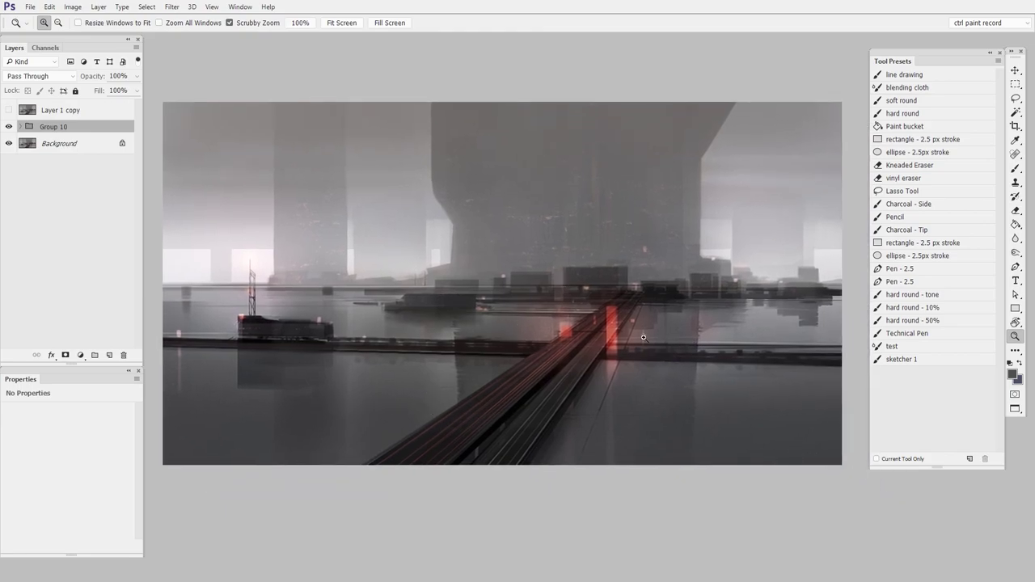
click(665, 292)
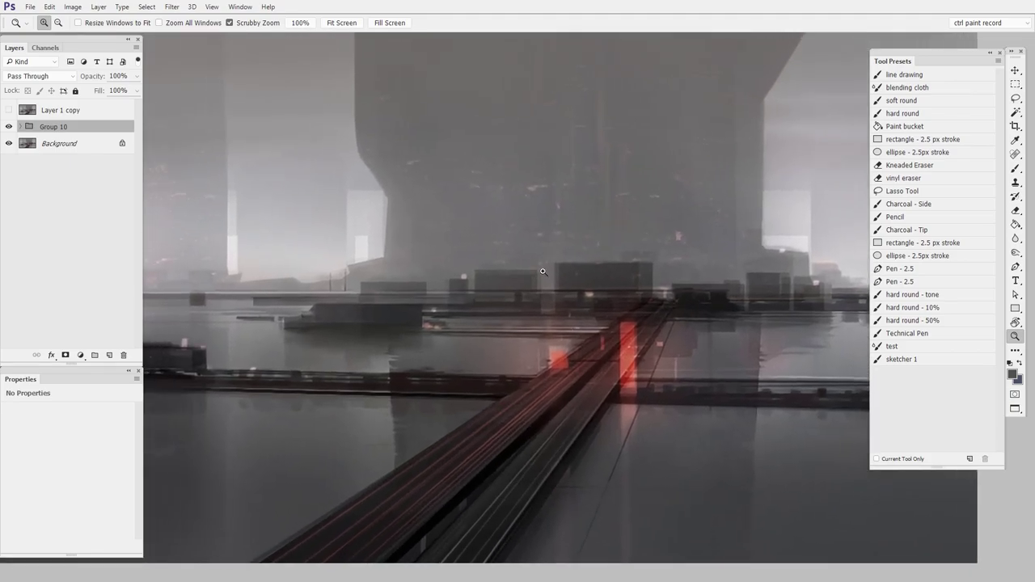
click(542, 286)
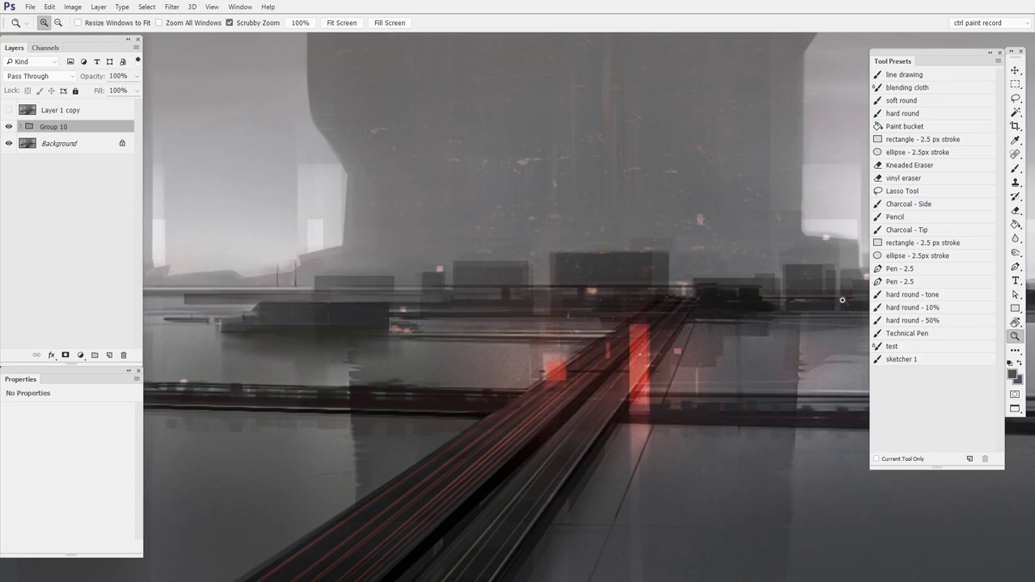
drag(798, 316, 728, 361)
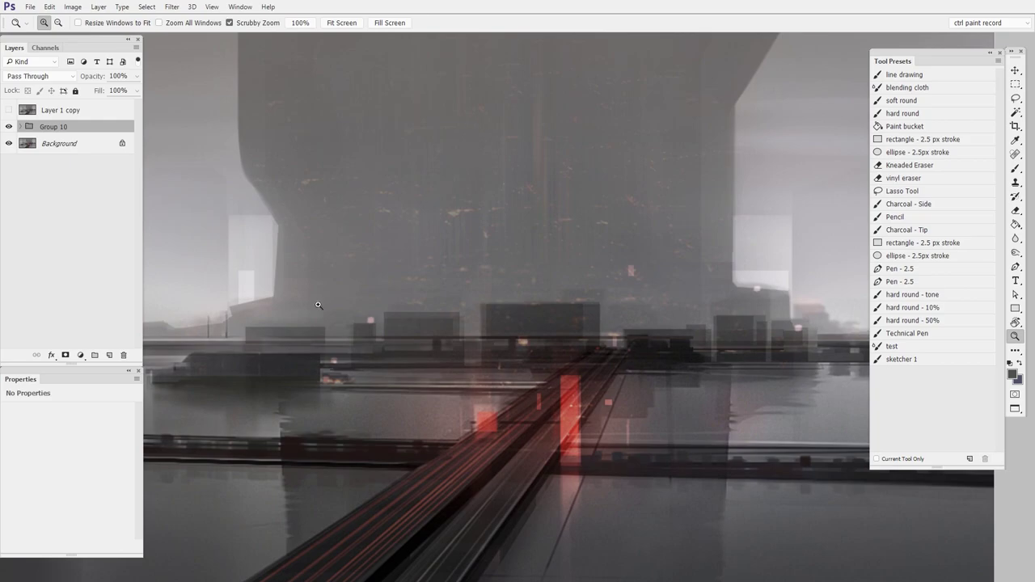
drag(686, 302, 524, 420)
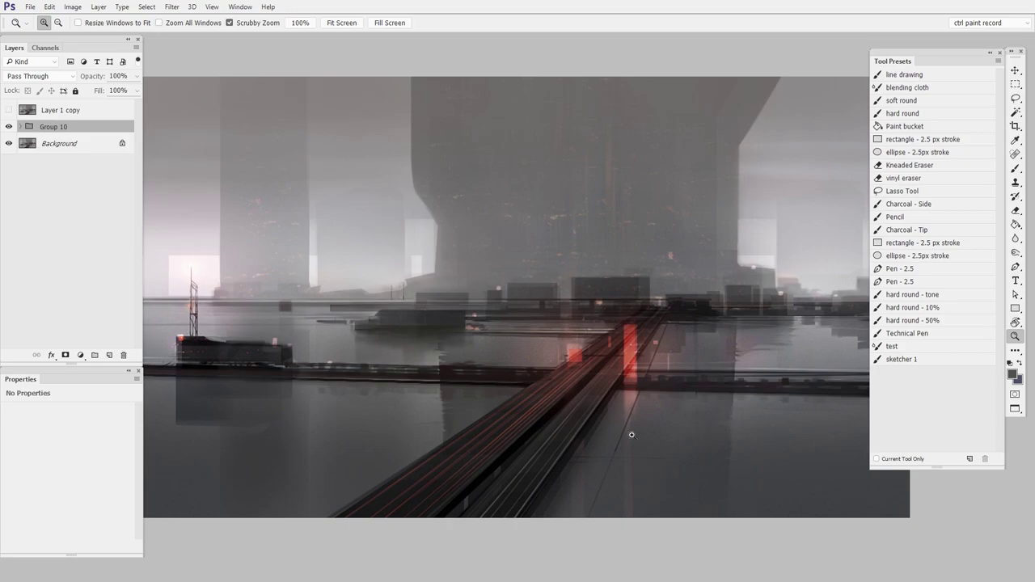
drag(678, 385, 606, 511)
click(9, 126)
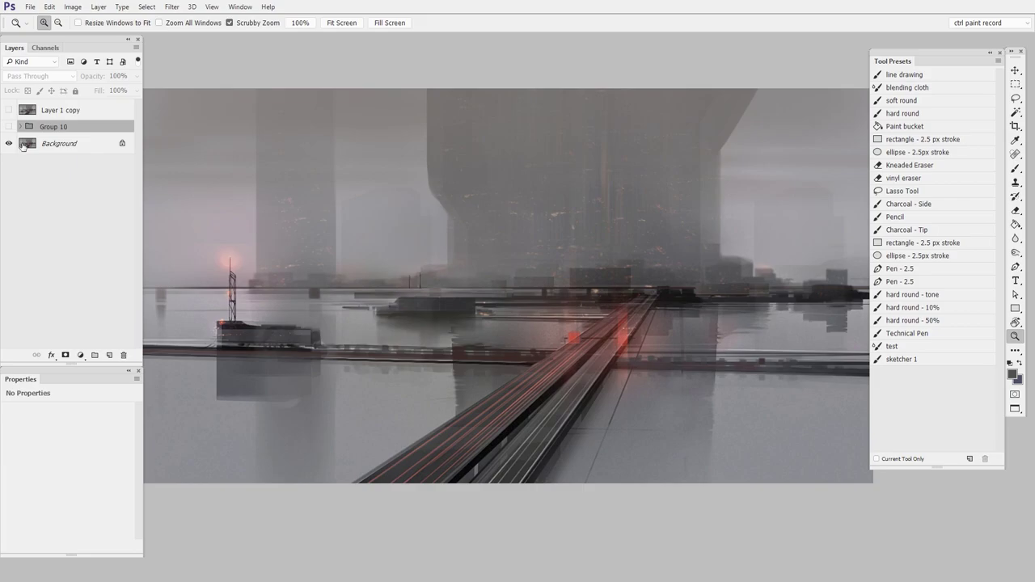
click(9, 126)
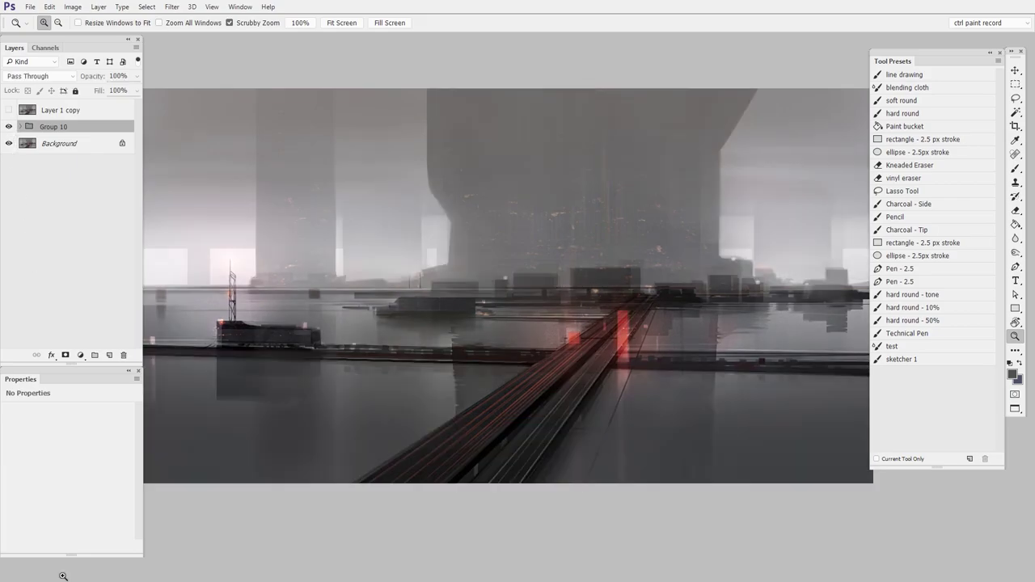